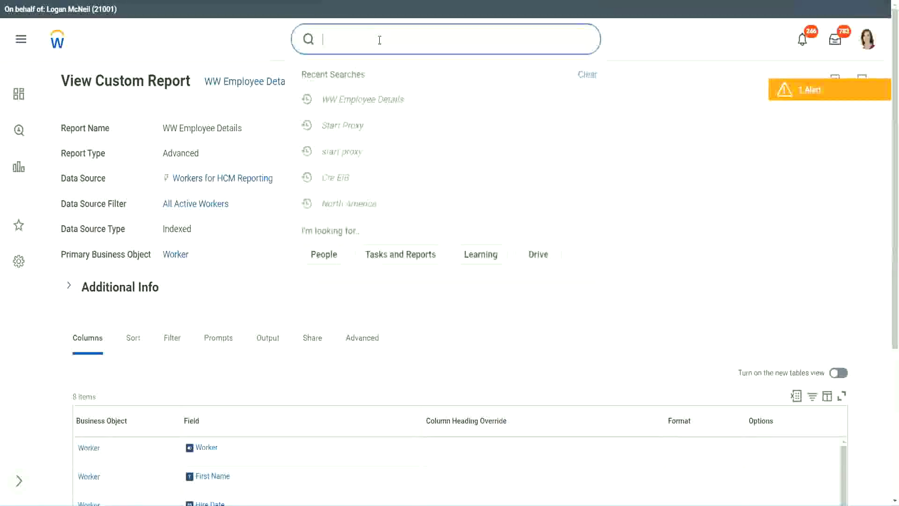
- Search for "create calc field" and open the Create Calculated Field task
text(create c)
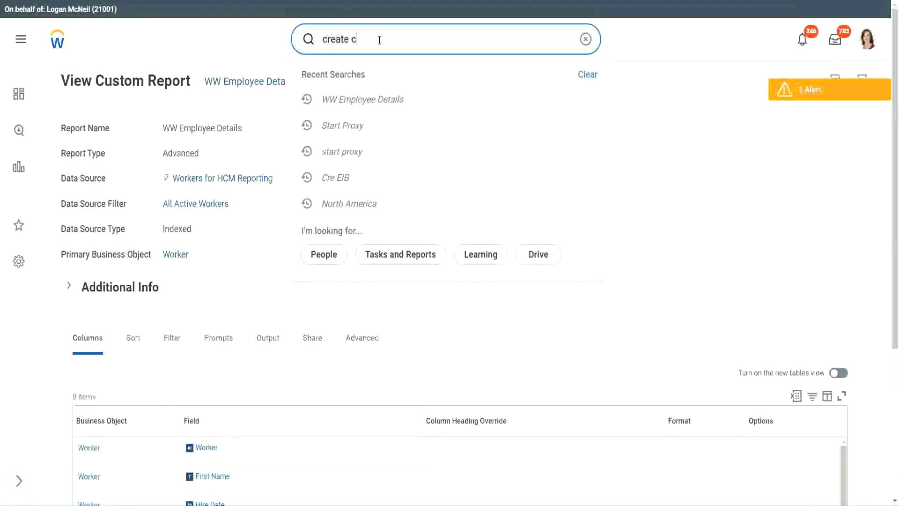
text(alc field)
click(372, 75)
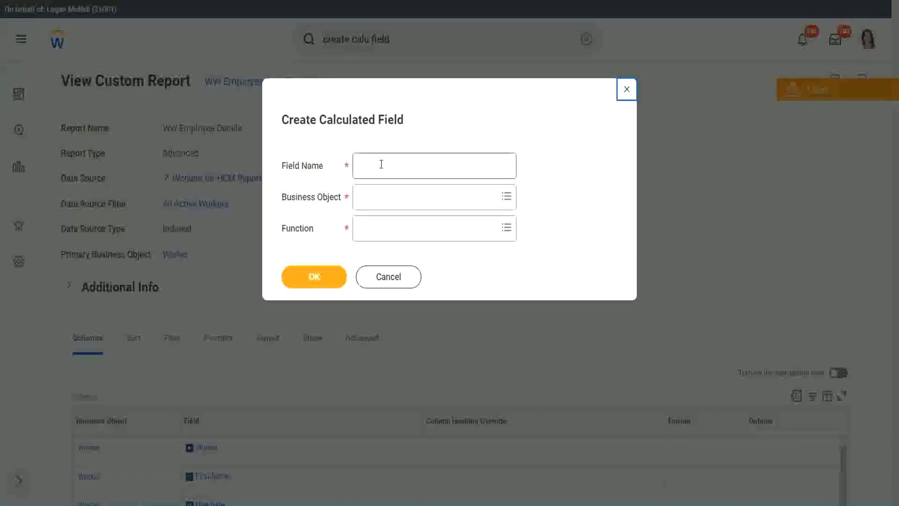
- Start the new calculated field's name with the prefix CF-WW-TF-
click(381, 164)
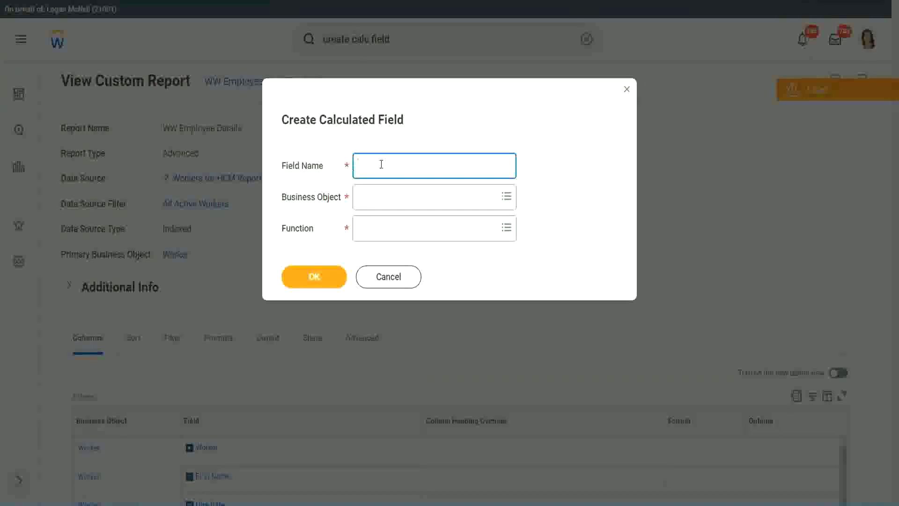
text(CF-WW-)
text(TF-)
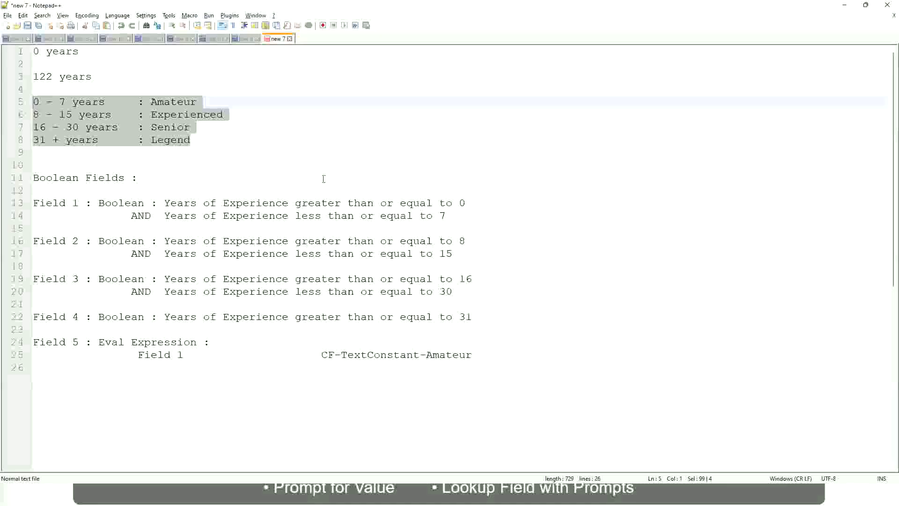
- Switch to the Notepad++ notes and check the year range defined for the Amateur category
click(289, 203)
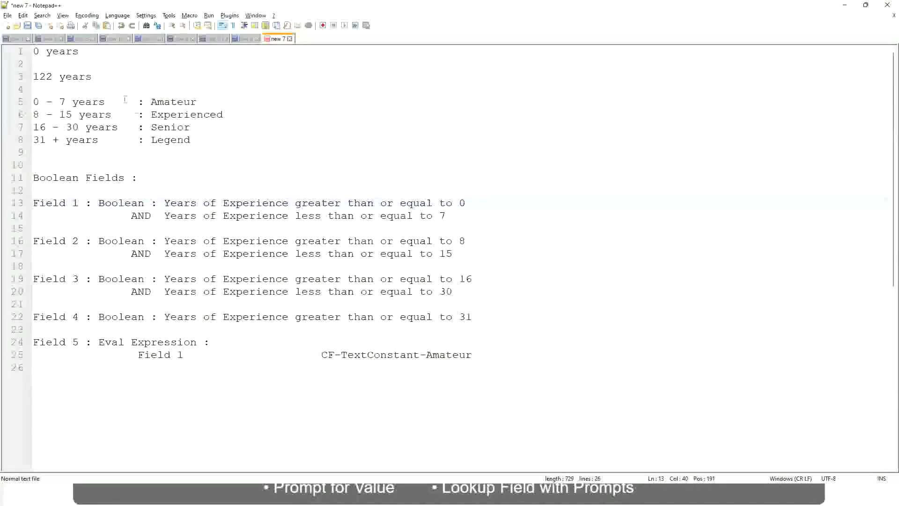
double_click(36, 101)
drag(50, 100, 66, 104)
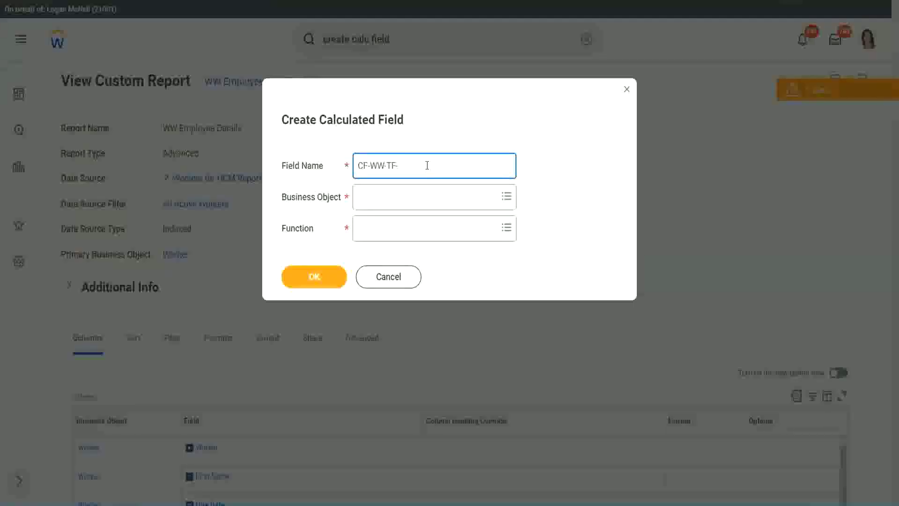
- Return to Workday and complete the field name as CF-WW-TF-Length of Service between 0 and 7 years
text(Length of Service bet)
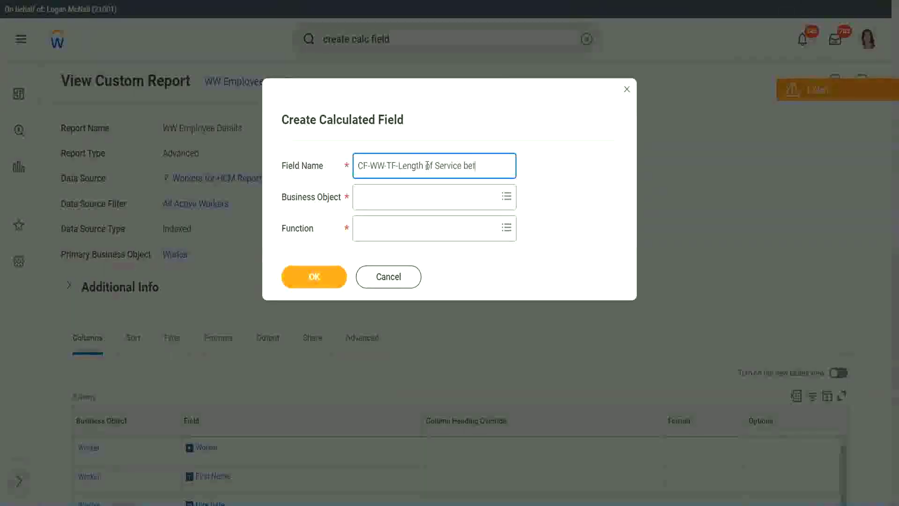
text(ween 0 an)
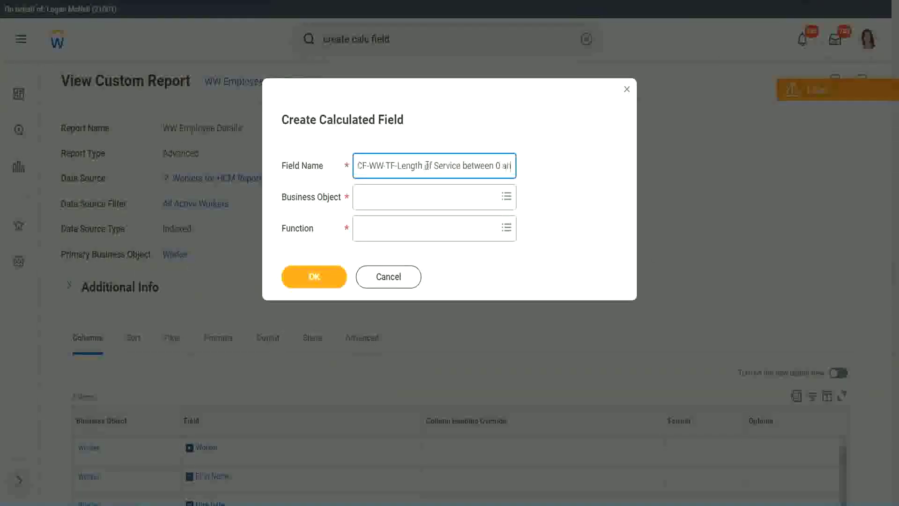
text(d 1 years)
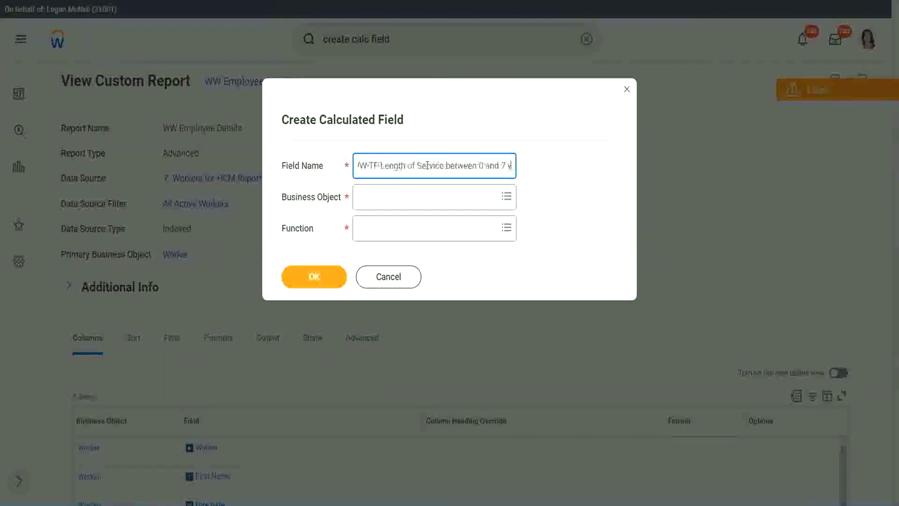
key(Tab)
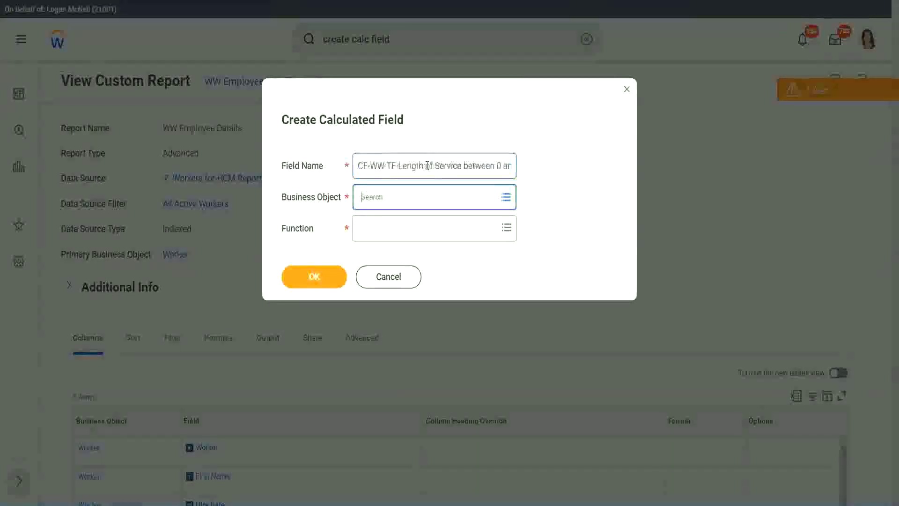
- Set the business object to Worker and the function to True/False Condition, and proceed to the field definition
text(work)
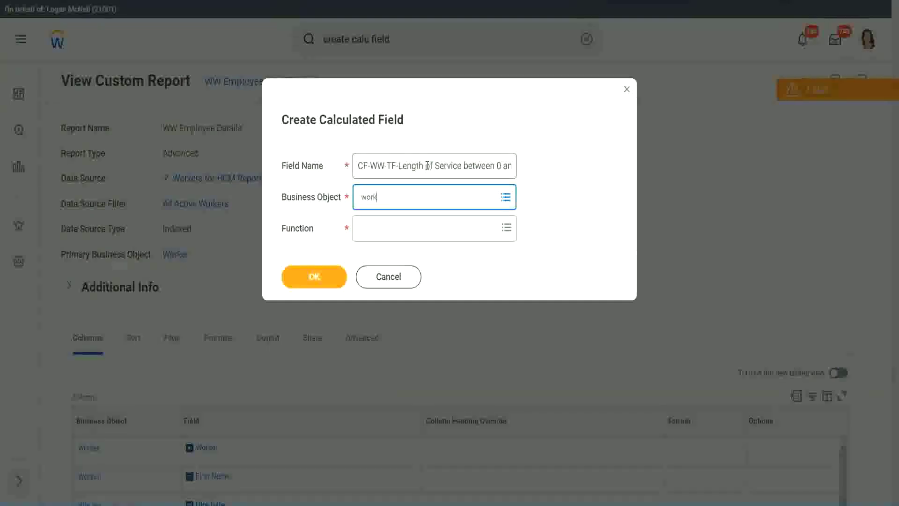
text(er)
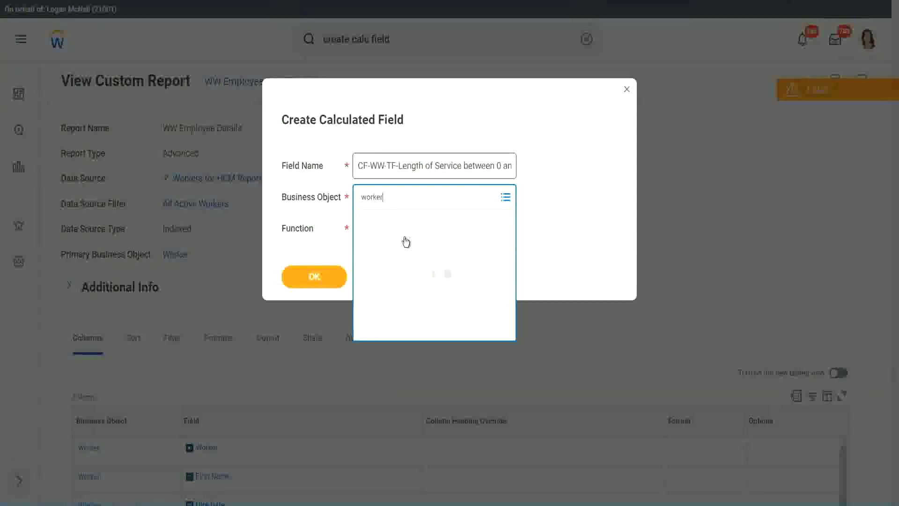
click(382, 245)
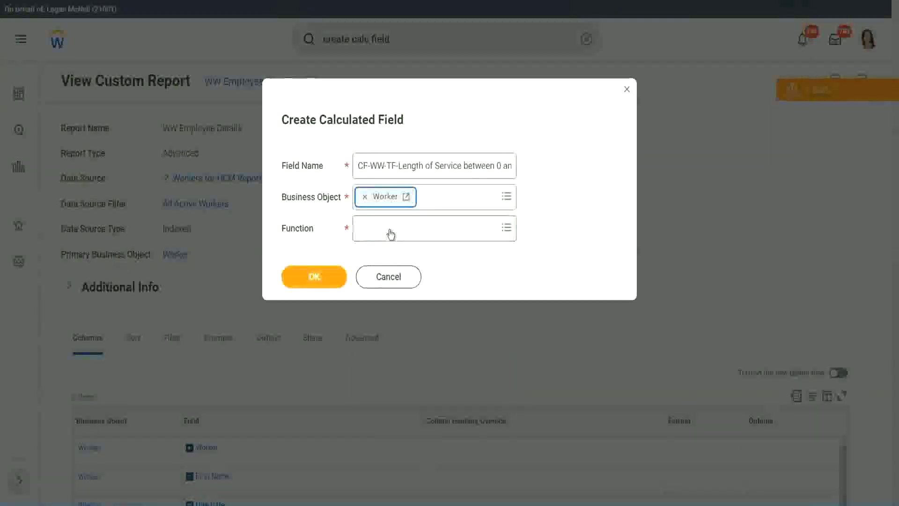
click(392, 228)
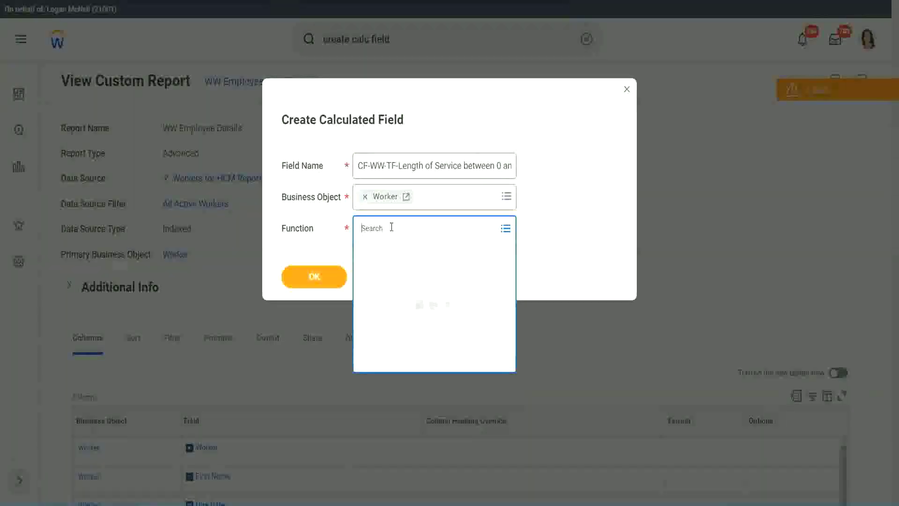
text(true false)
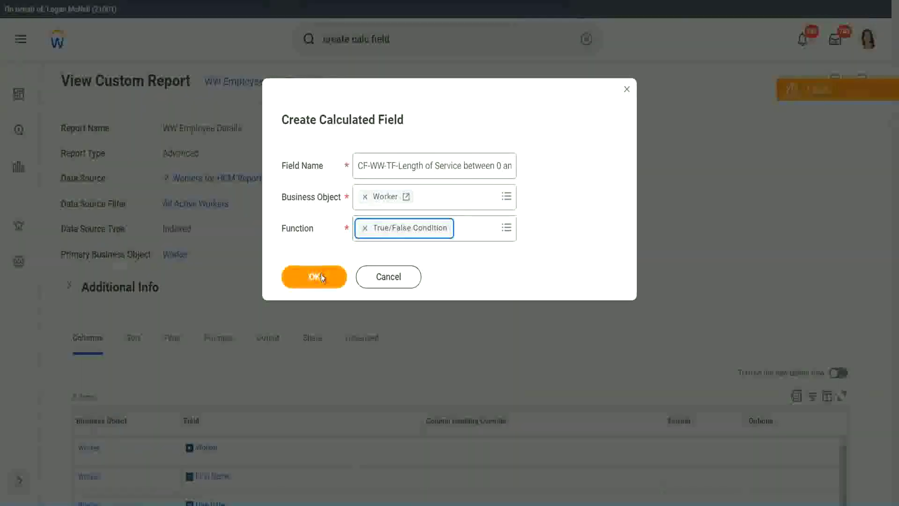
click(299, 274)
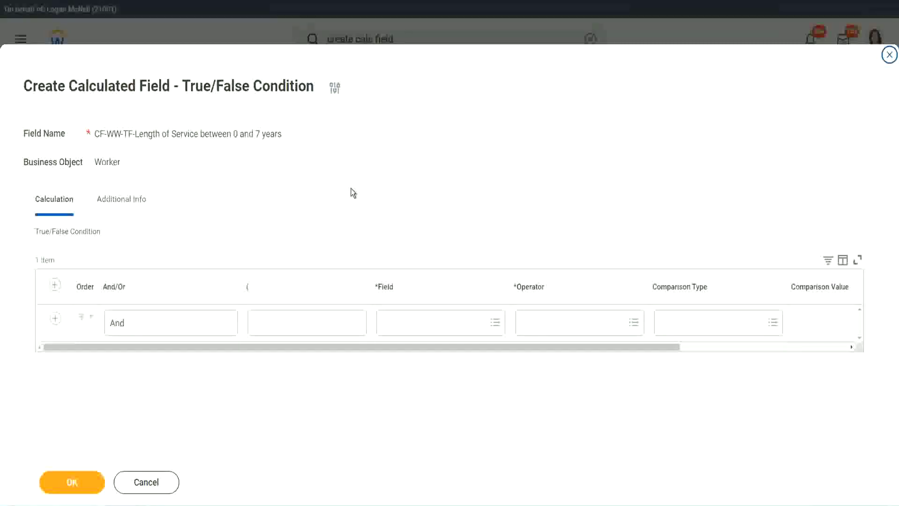
- Find and choose CF-WW-Convert Text To Number-Number of Years from Length of Service as the first condition's field, checking its details before selecting it
click(406, 330)
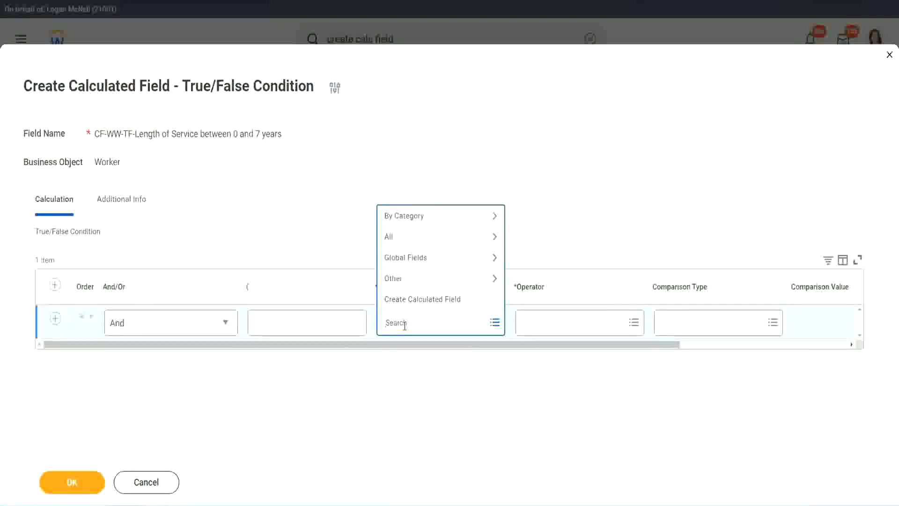
text(cf-ww)
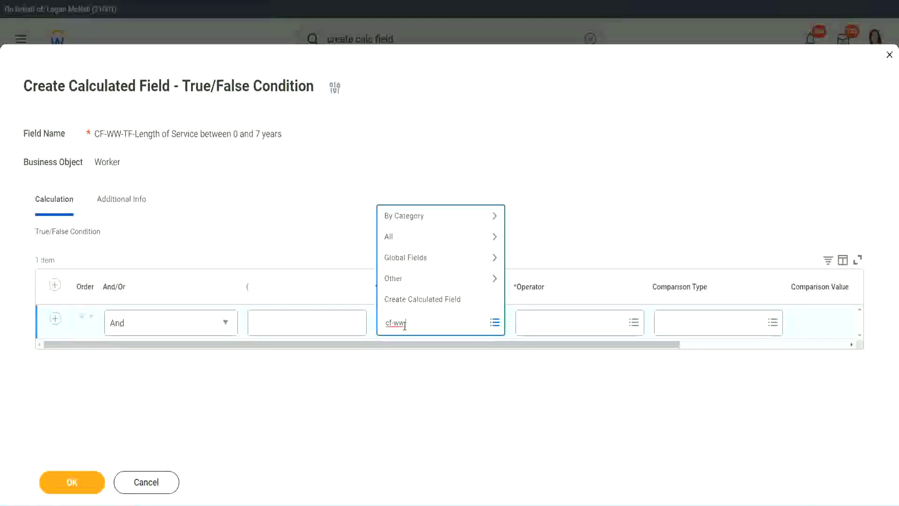
text(# )
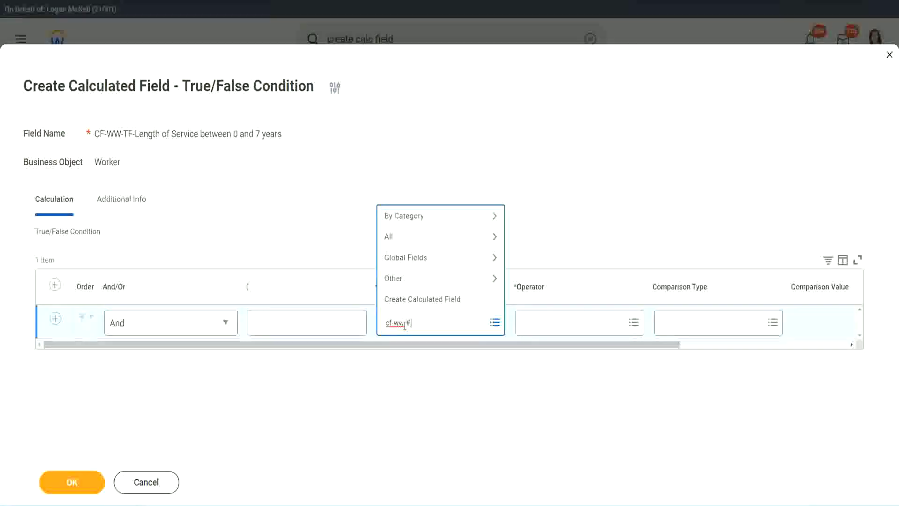
text(of years)
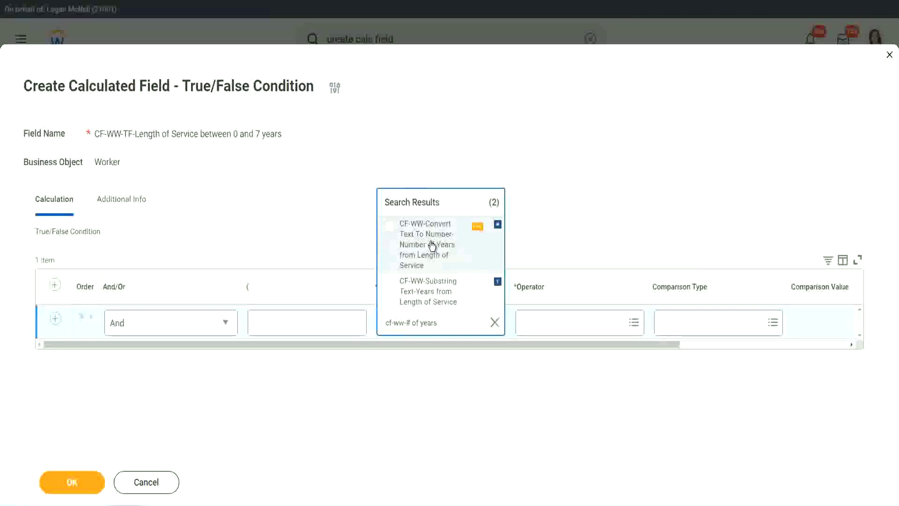
click(478, 234)
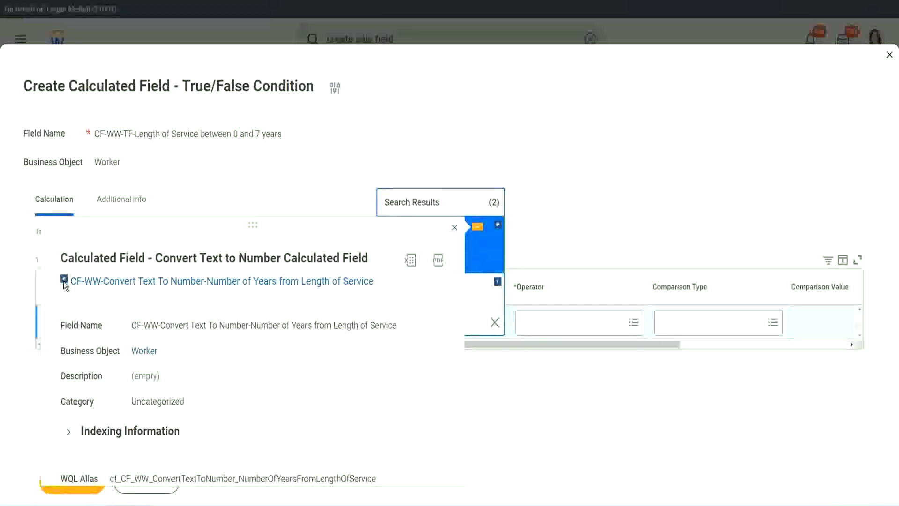
click(455, 229)
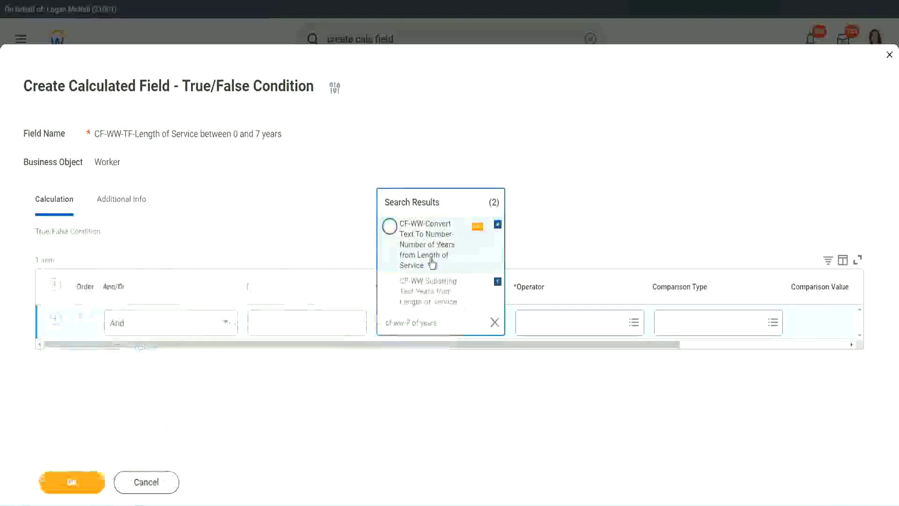
click(390, 228)
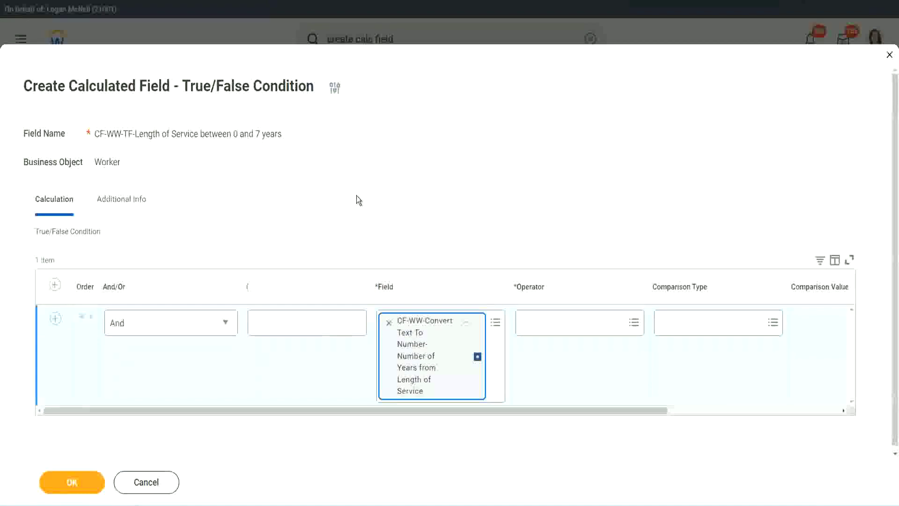
- Set the first condition's operator to greater than or equal to and check its comparison value
click(575, 324)
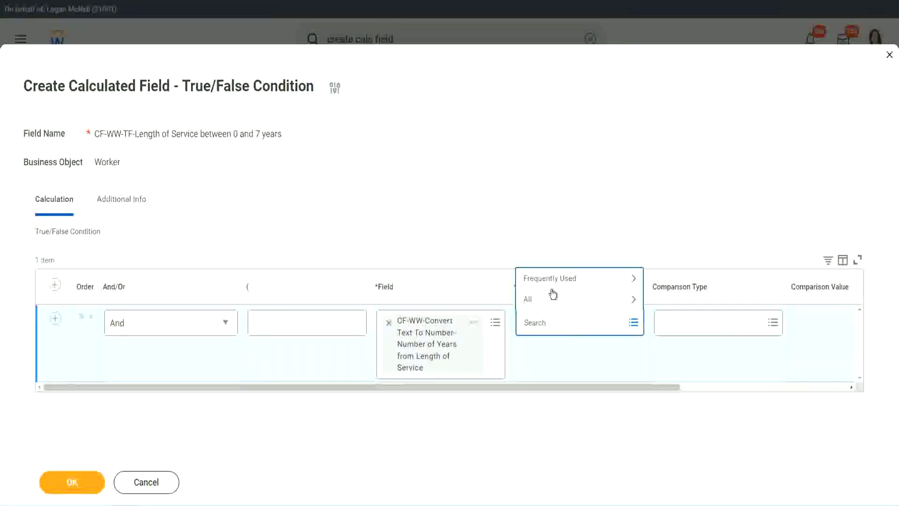
click(556, 280)
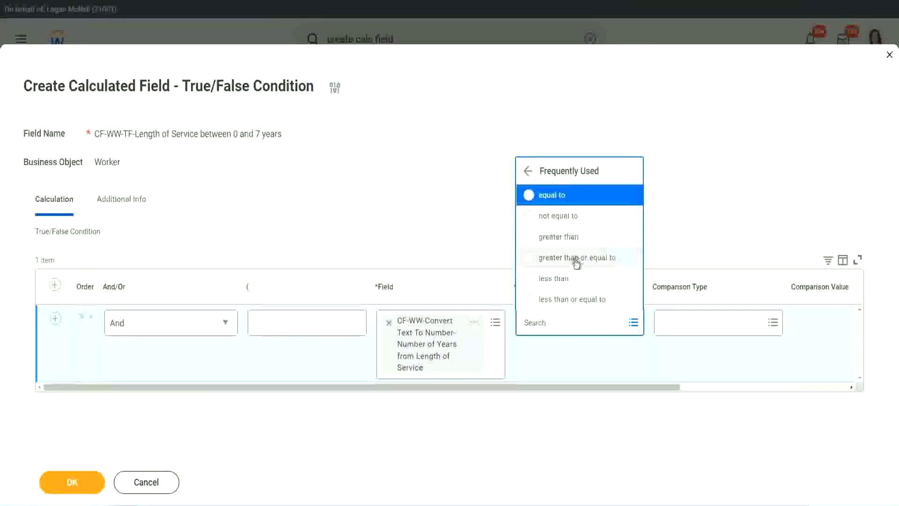
click(574, 258)
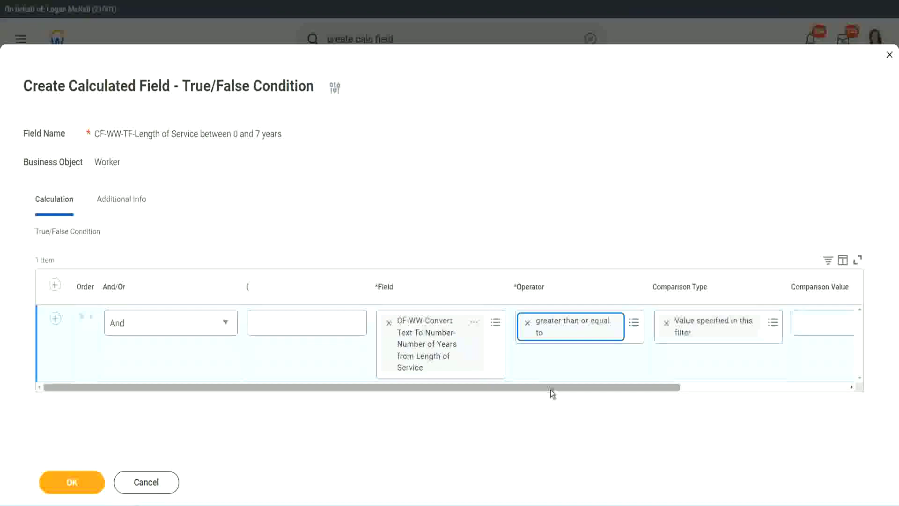
drag(550, 389, 723, 387)
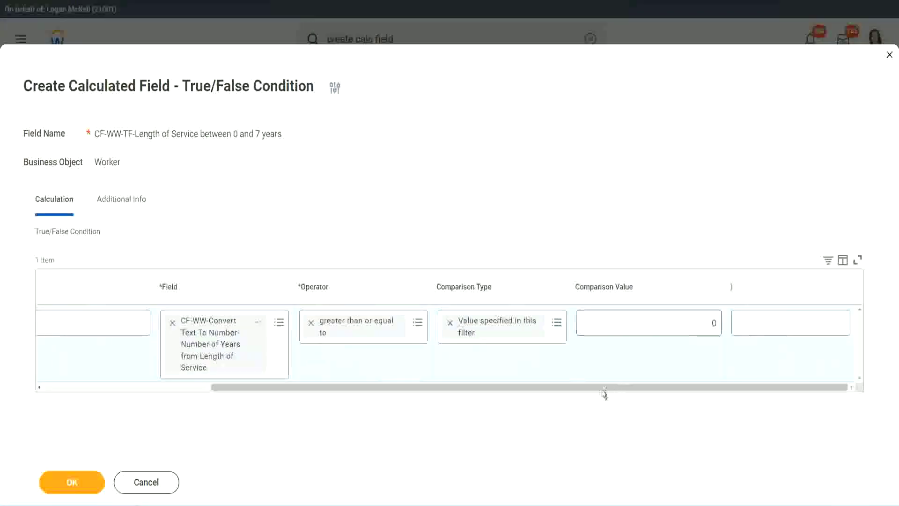
- Add a second And condition row using the same CF-WW-Convert Text To Number-Number of Years from Length of Service field
drag(603, 389, 361, 390)
click(55, 318)
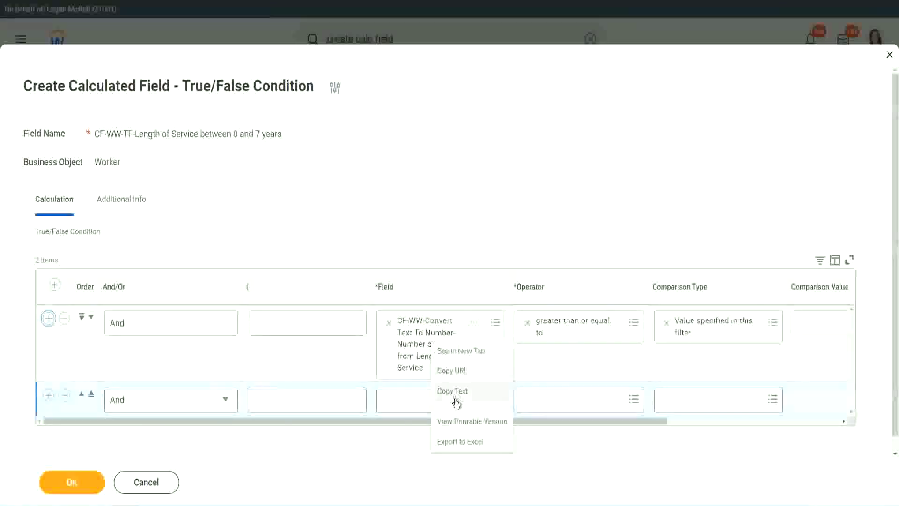
click(455, 392)
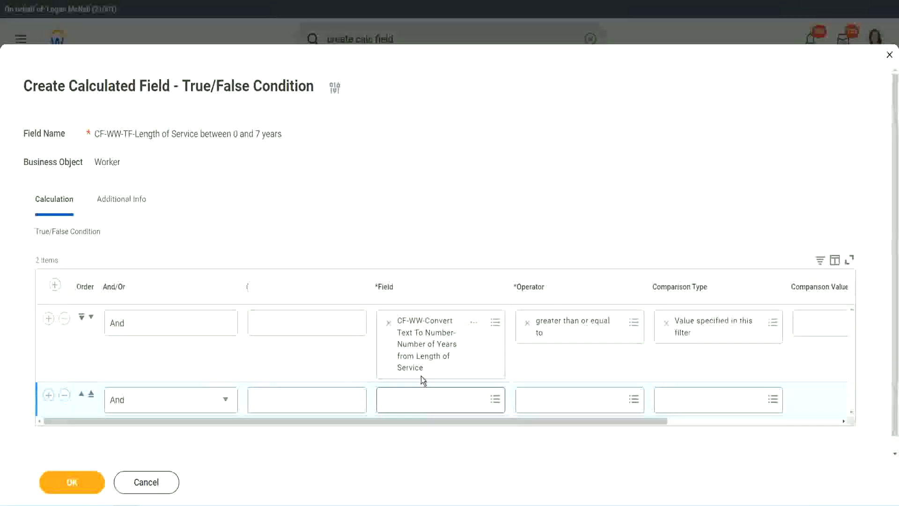
text(CF-WW-Convert Text To Number-Number of Years from Length of Service)
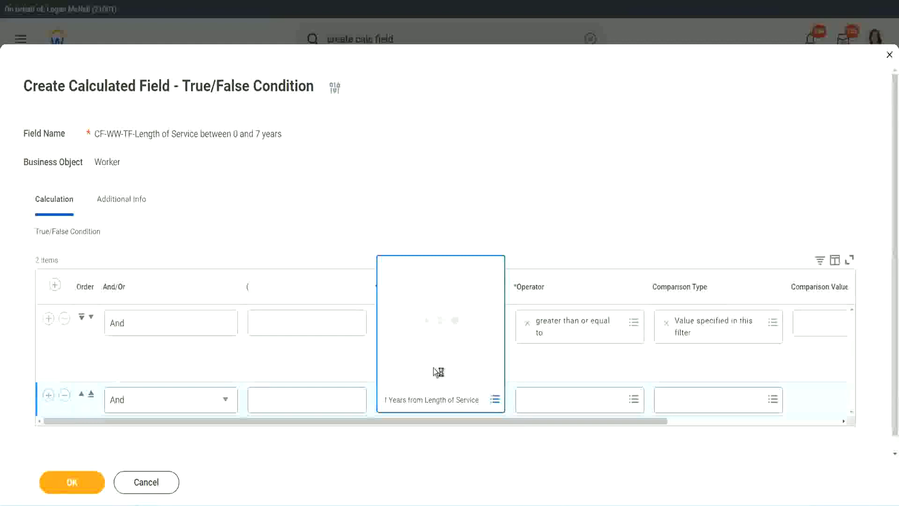
click(434, 370)
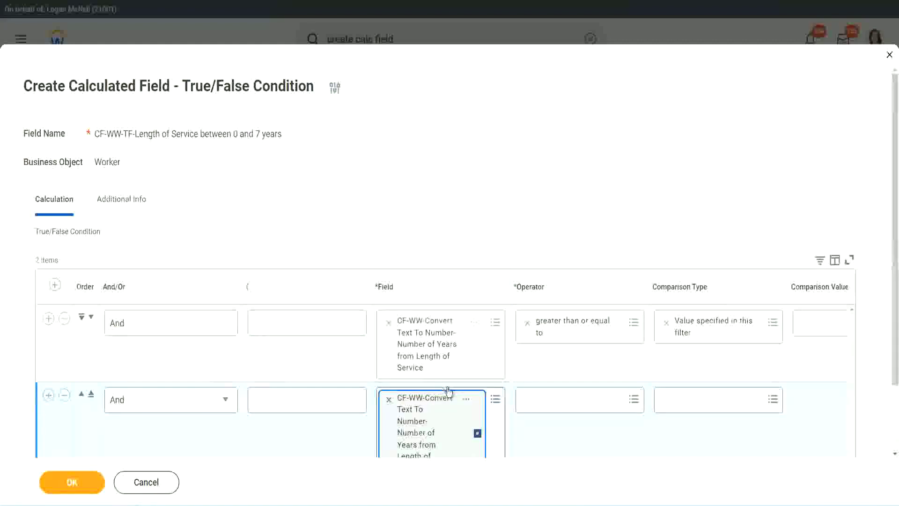
- Set the second condition's operator to less than or equal to and its comparison value to 7
click(570, 398)
click(563, 357)
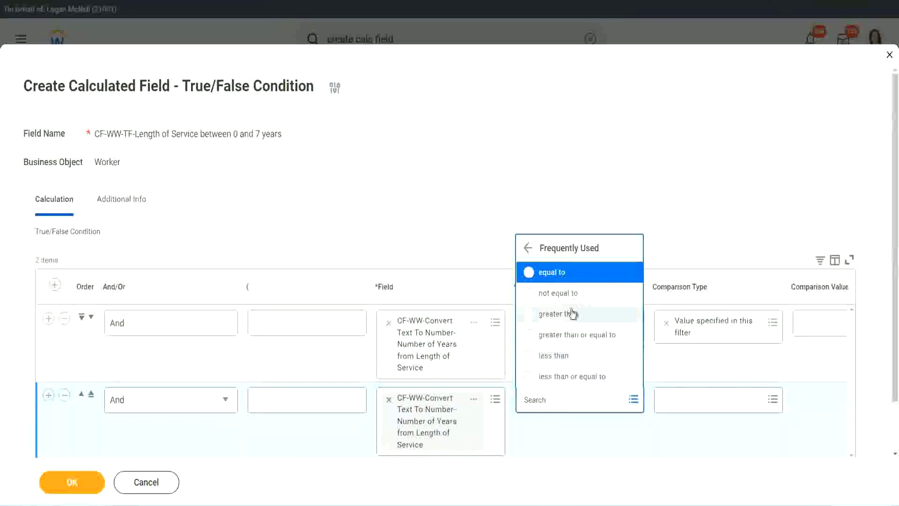
click(564, 377)
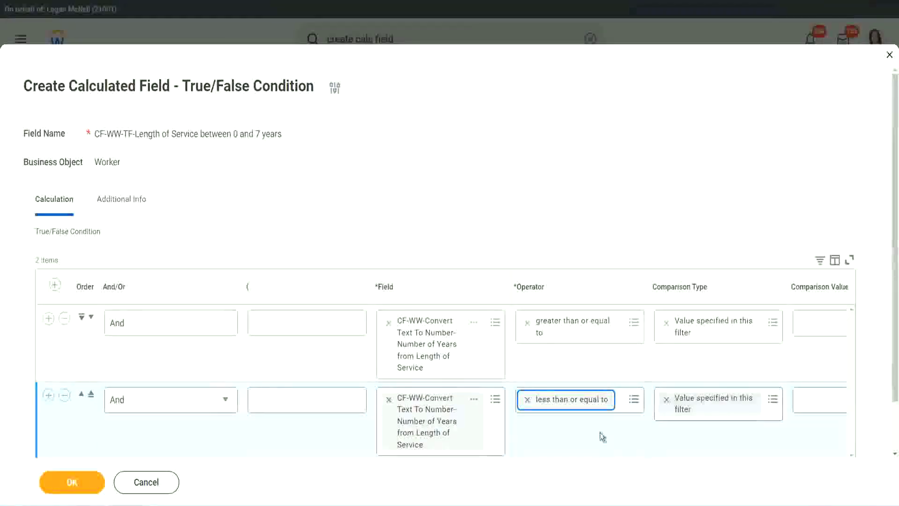
scroll(599, 432, down, 2)
drag(528, 407, 715, 380)
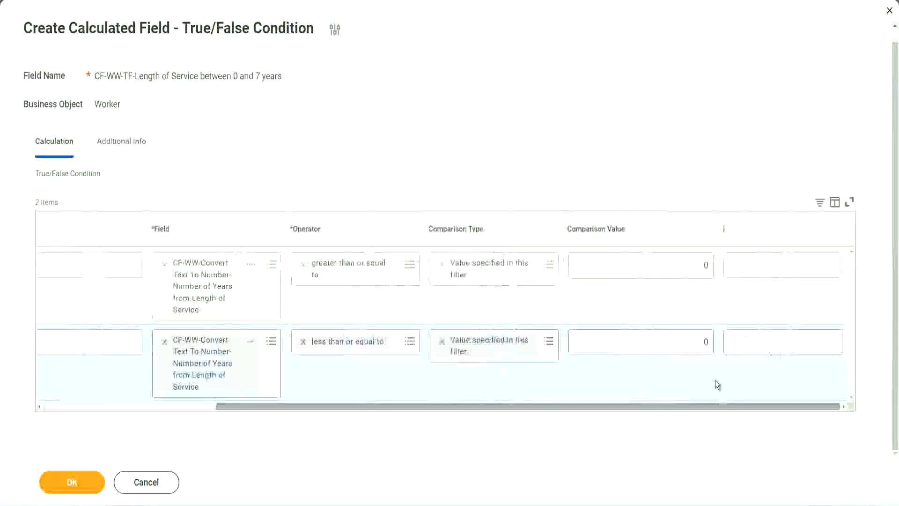
click(680, 343)
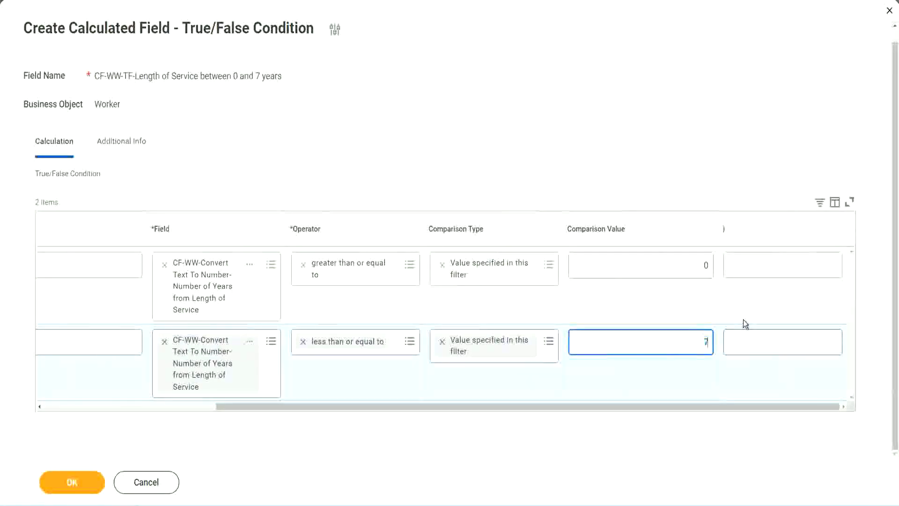
- Enter 7 as the second condition's comparison value and save the calculated field
text(7)
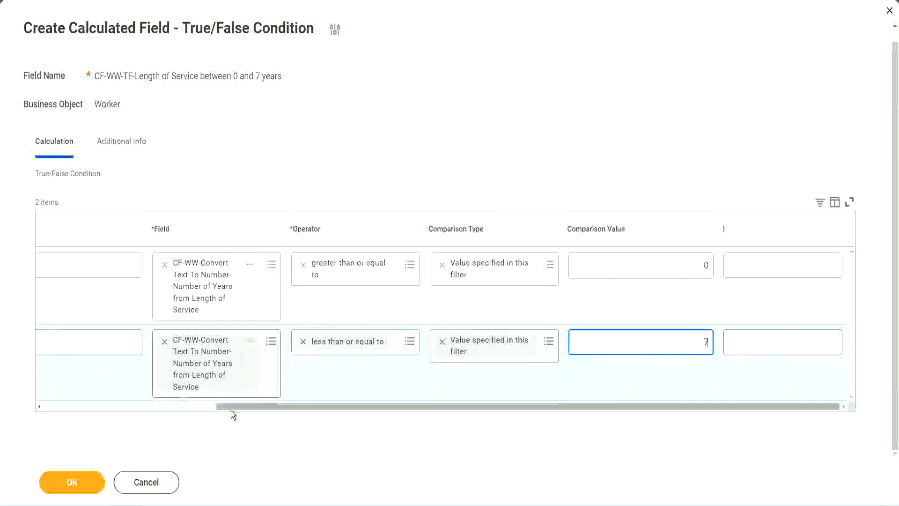
drag(232, 408, 62, 410)
click(73, 482)
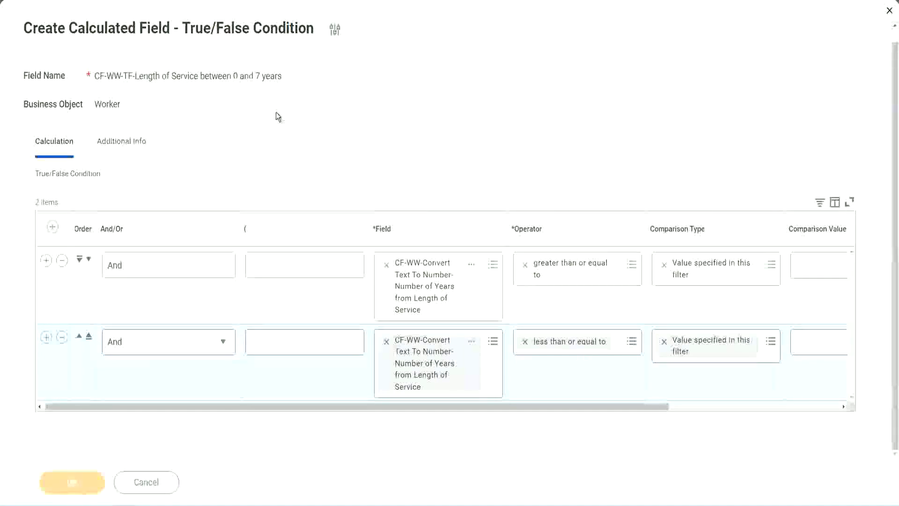
scroll(443, 214, down, 1)
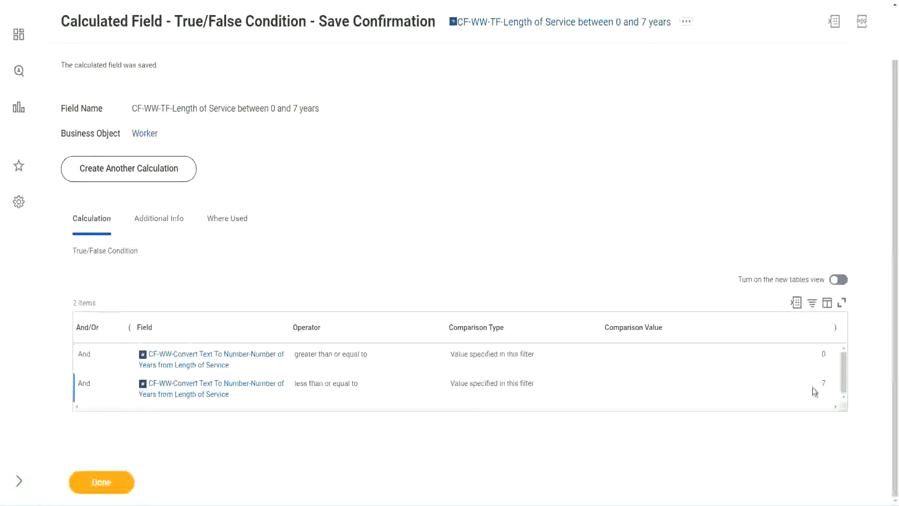
- Copy the saved calculated field's name and paste it over the Field 1 Boolean definition in the Notepad++ notes
scroll(383, 253, up, 2)
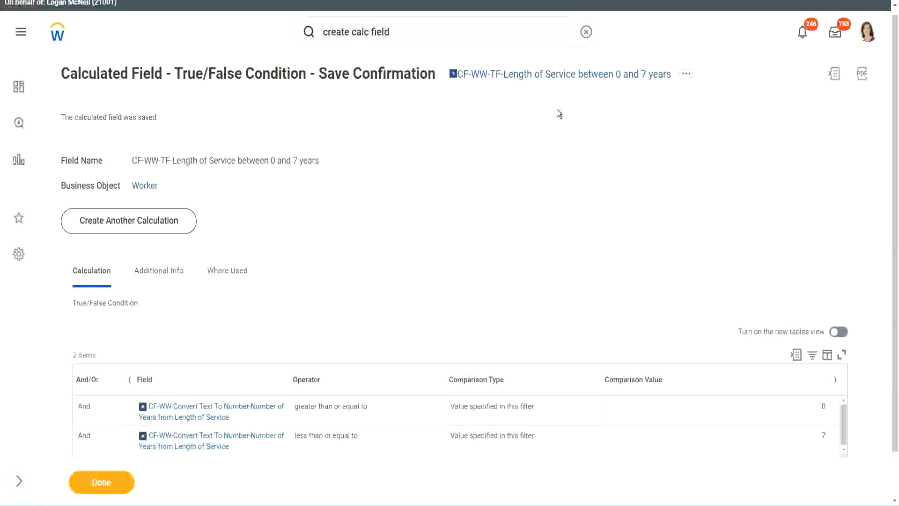
right_click(564, 79)
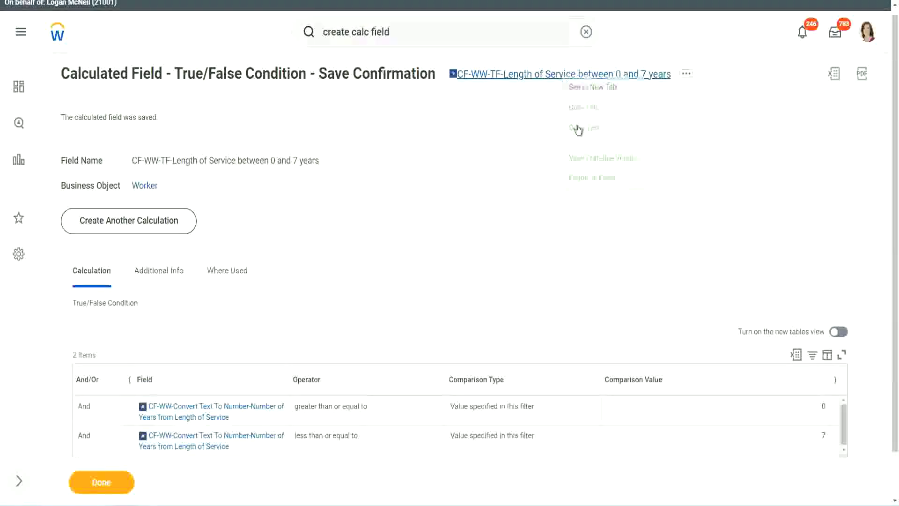
click(582, 132)
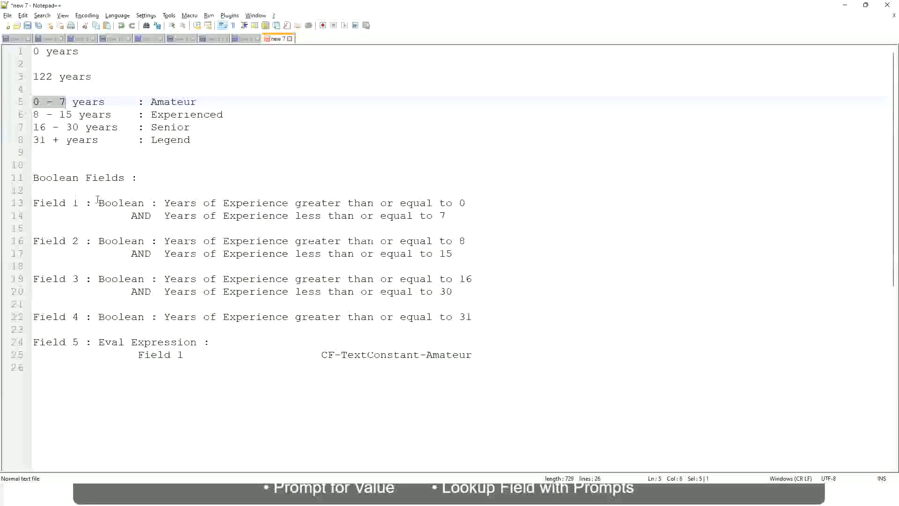
drag(98, 203, 458, 218)
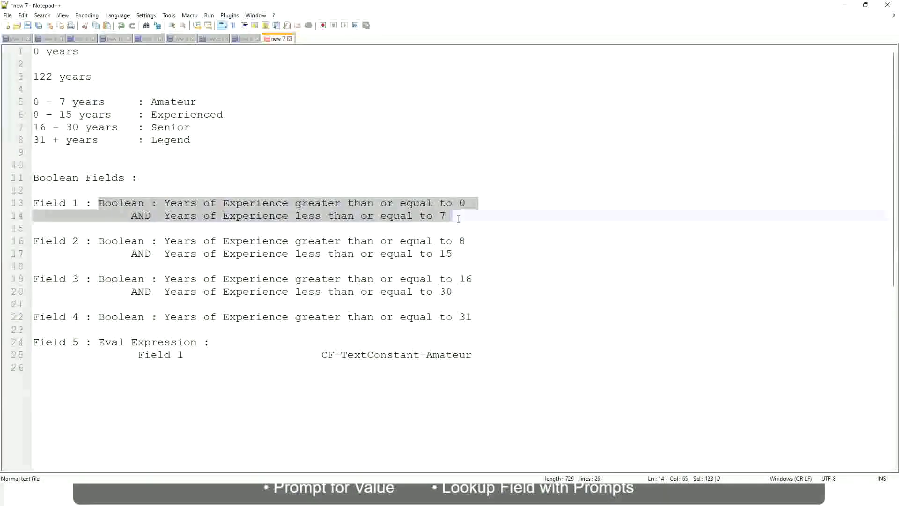
key(ctrl+v)
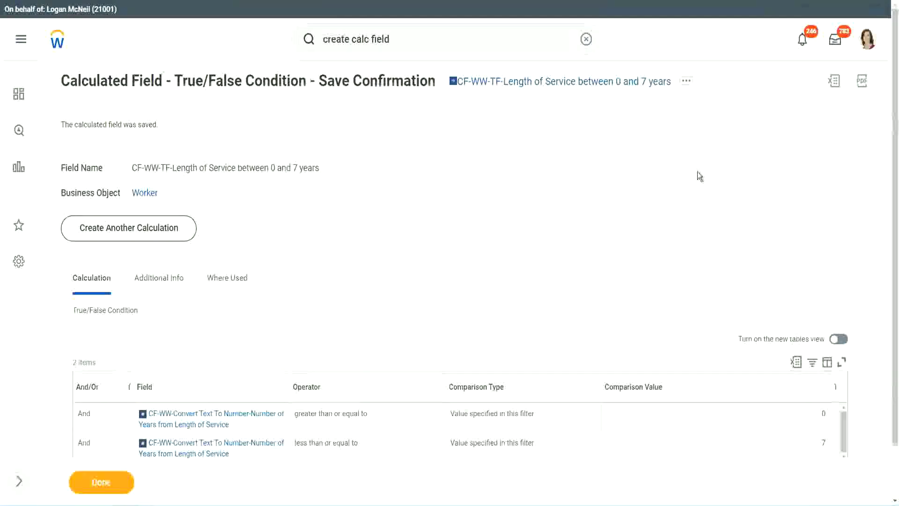
- Back in Workday, start a copy of the 0 and 7 years calculated field and paste the copied name as its field name
click(686, 85)
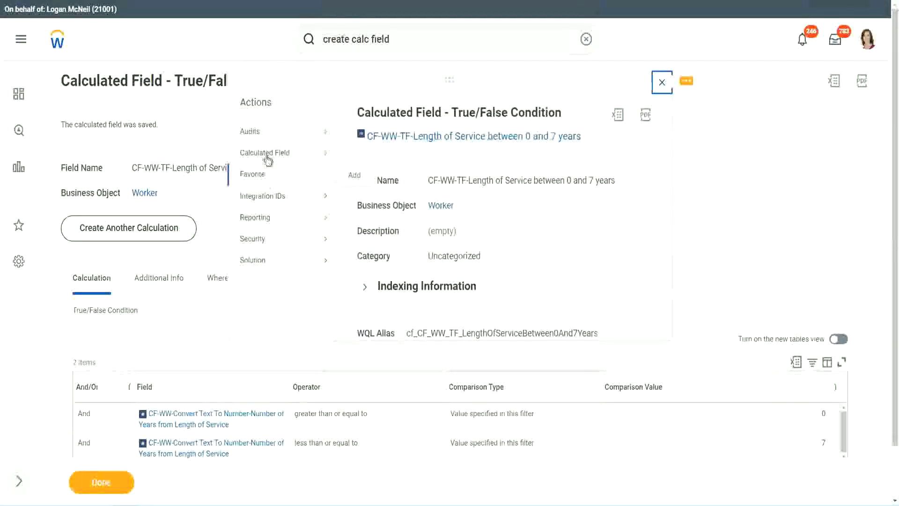
mouse_move(267, 152)
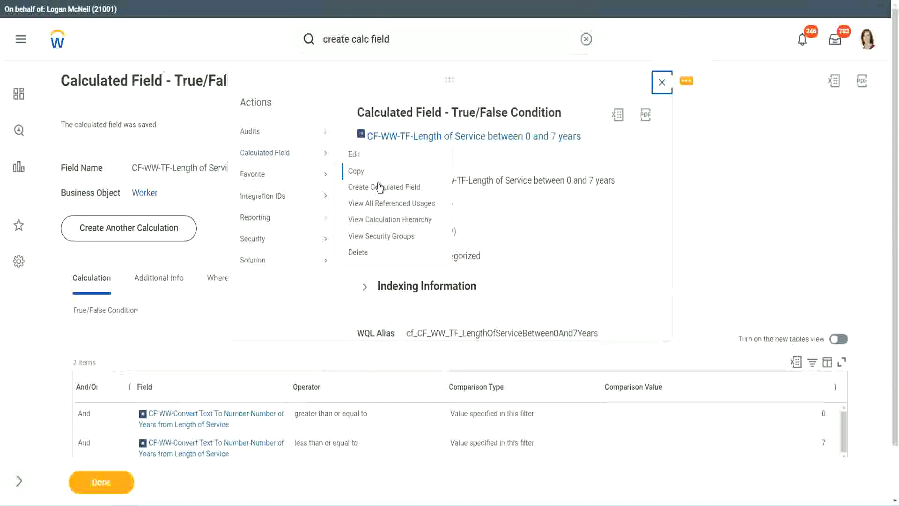
click(358, 171)
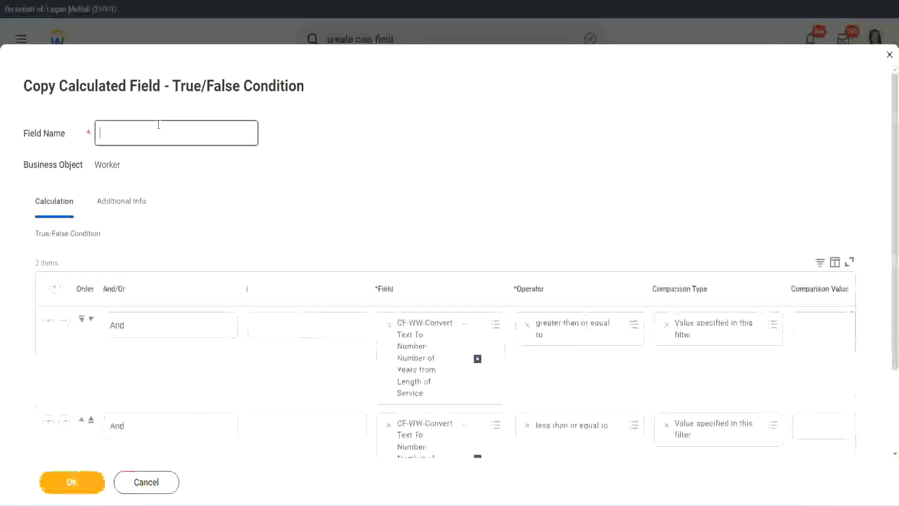
click(156, 129)
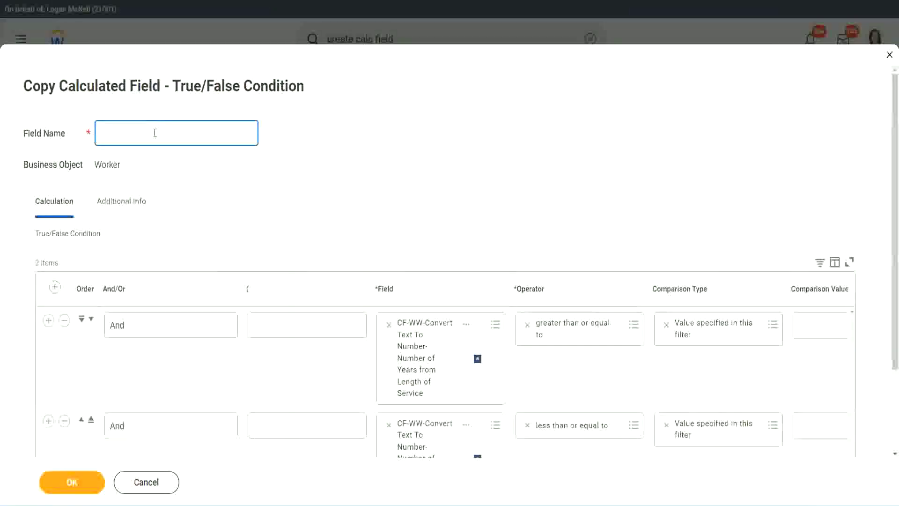
key(ctrl+v)
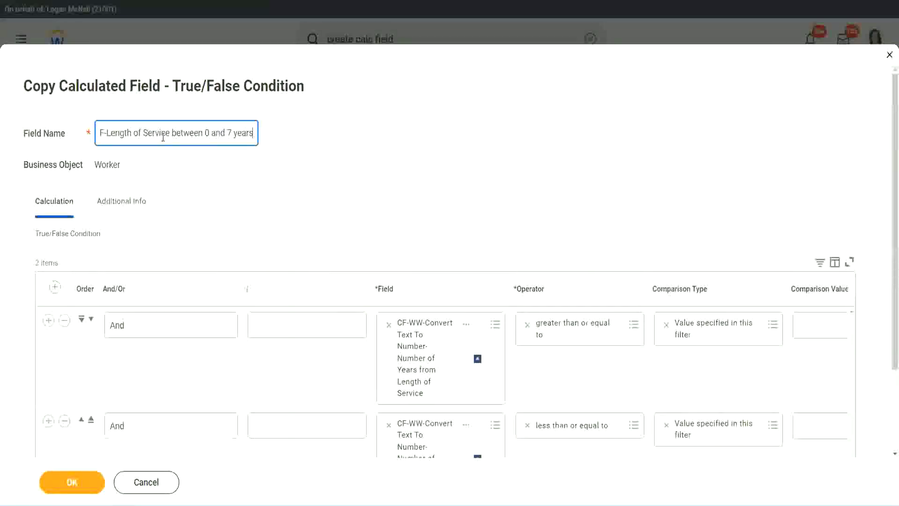
- Change the range in the copy's field name so it reads CF-WW-TF-Length of Service between 8 and 15 years
key(Left)
key(Left)
key(Left)
key(Left)
key(Left)
key(Left)
key(Left)
key(Left)
key(Left)
key(Left)
key(Left)
key(Left)
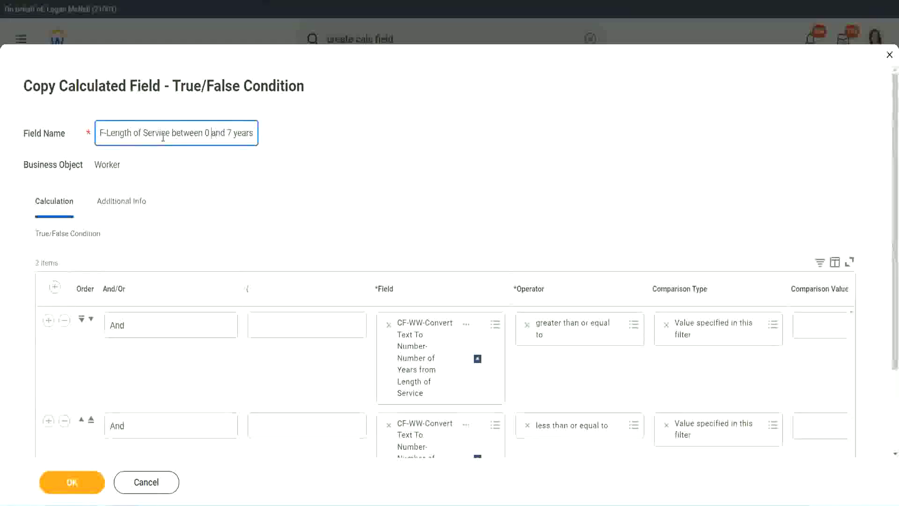
key(shift+Right)
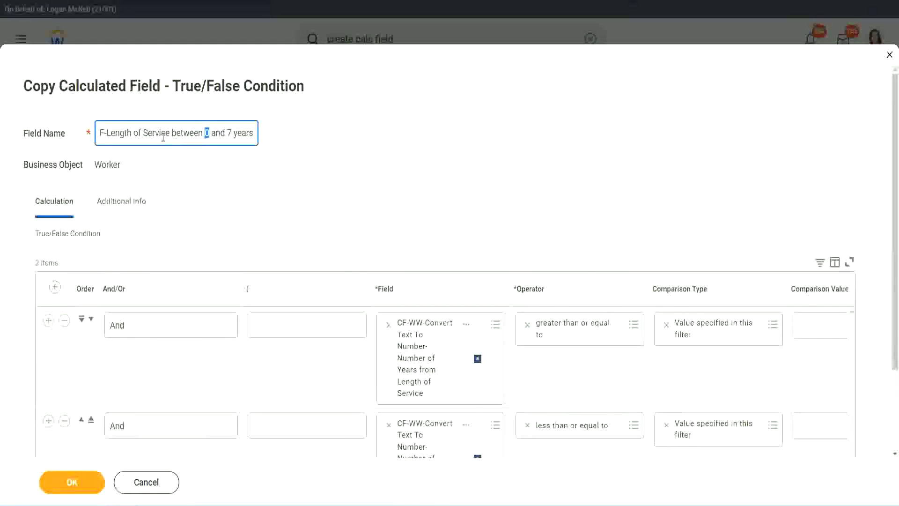
text(8)
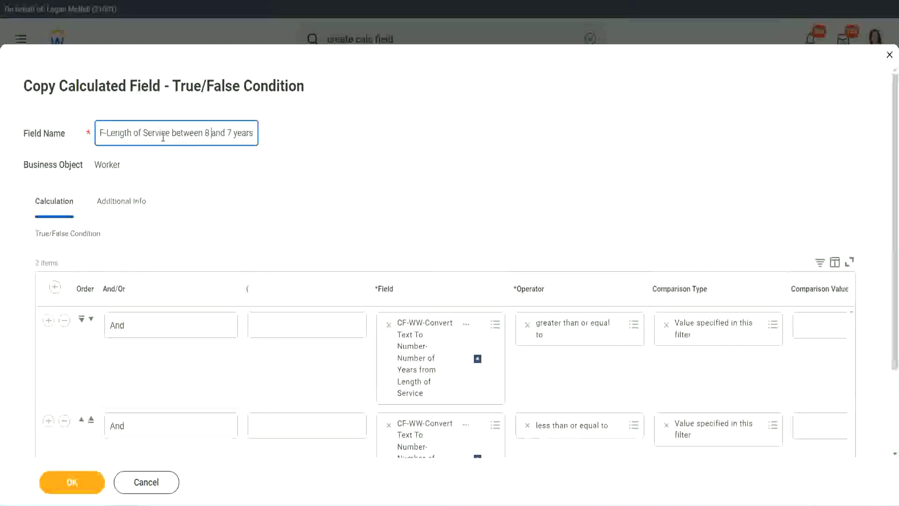
key(Right)
key(Right)
key(Right)
key(Right)
key(shift+Right)
- Set the comparison values to 8 for the first condition and 15 for the second, and save the copied field
scroll(330, 192, down, 3)
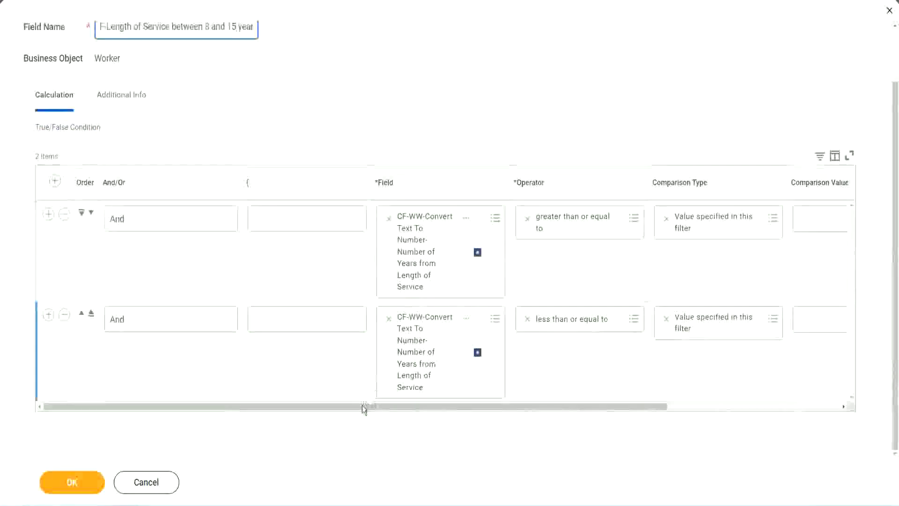
drag(362, 405, 726, 405)
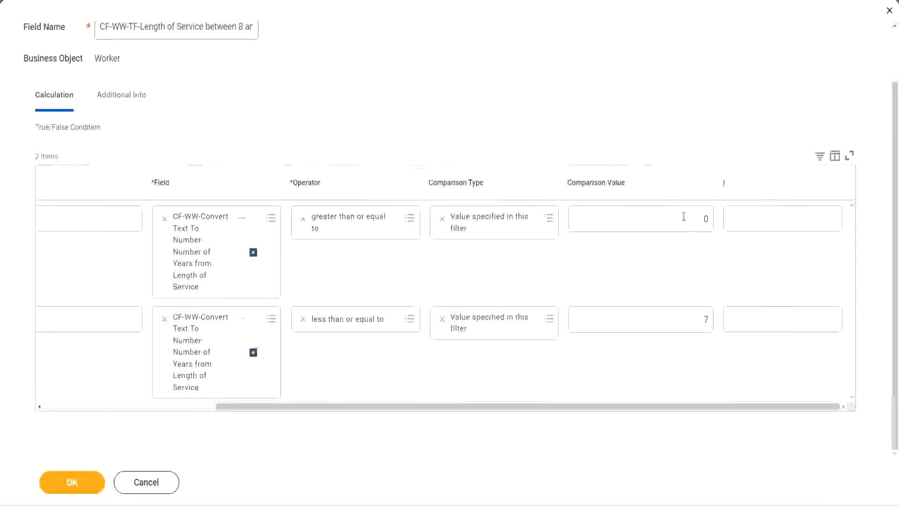
click(683, 218)
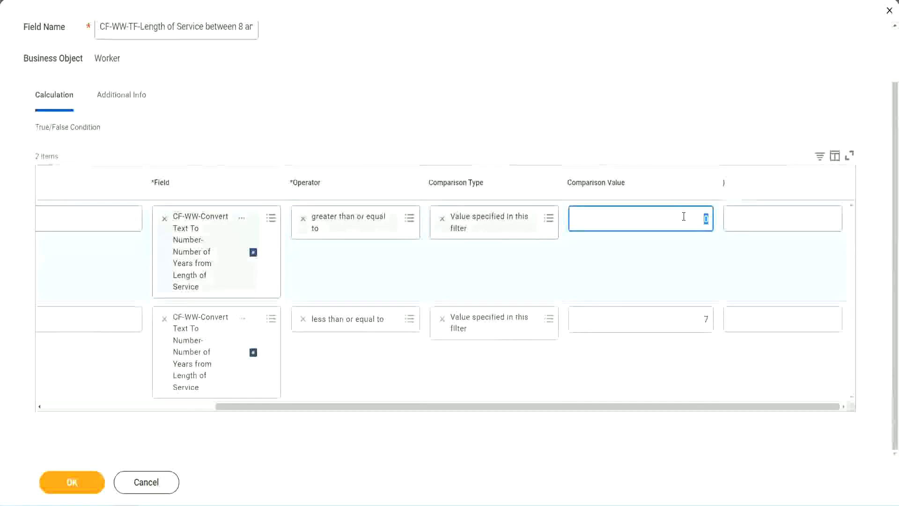
text(8)
click(702, 339)
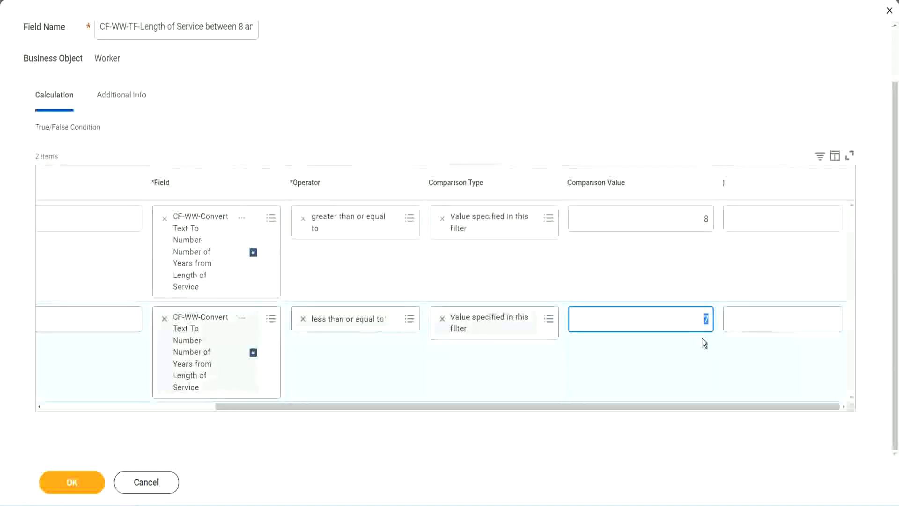
text(15)
click(71, 480)
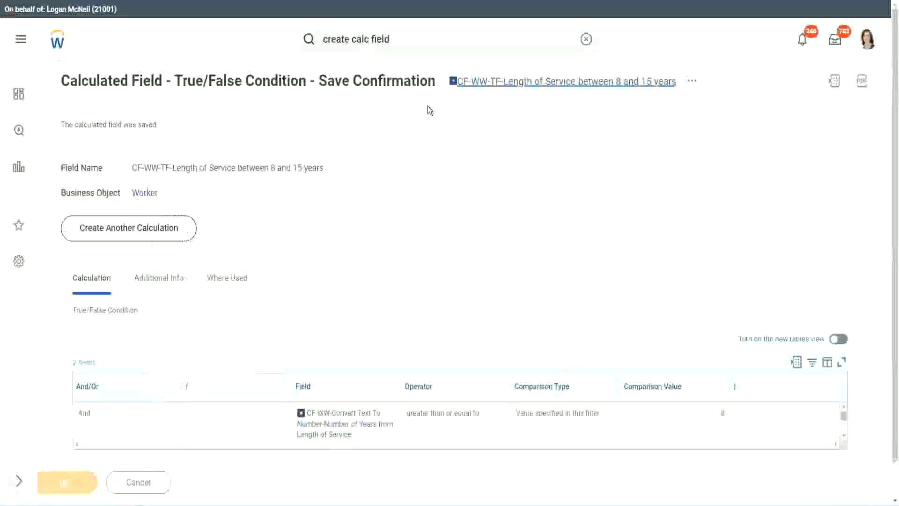
- Copy the name of the 8 and 15 years field and paste it over the Field 2 Boolean definition in the Notepad++ notes
right_click(572, 83)
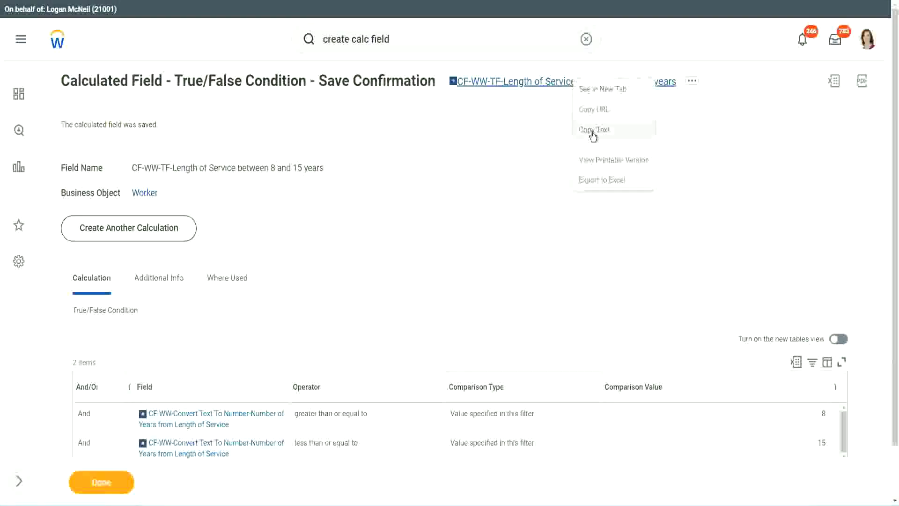
click(593, 130)
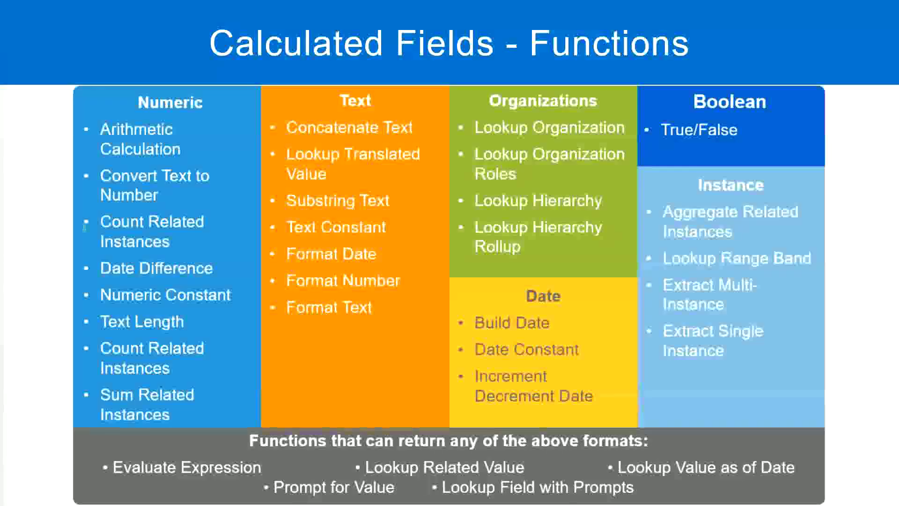
key(alt+Tab)
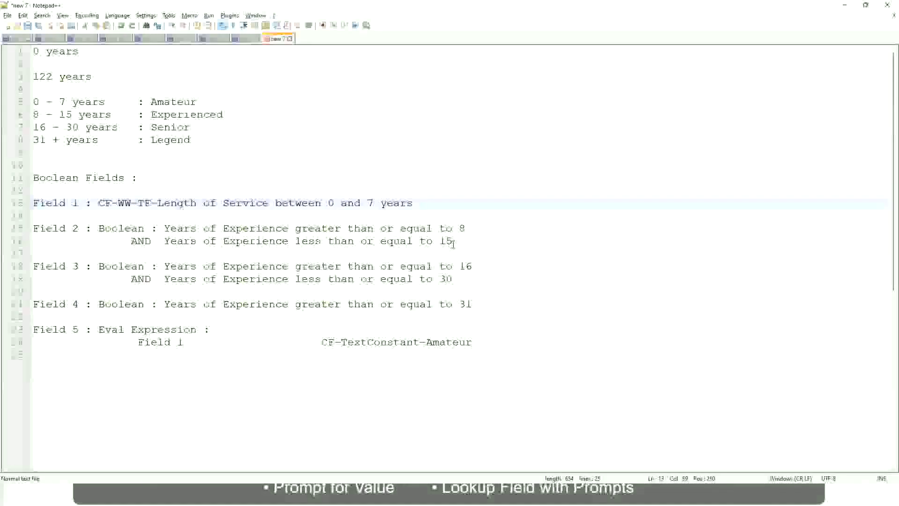
drag(459, 241, 98, 223)
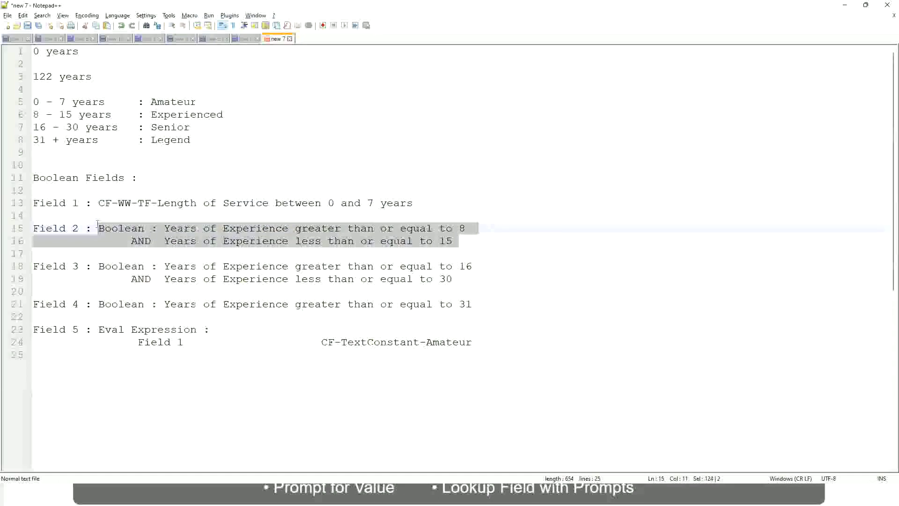
key(ctrl+v)
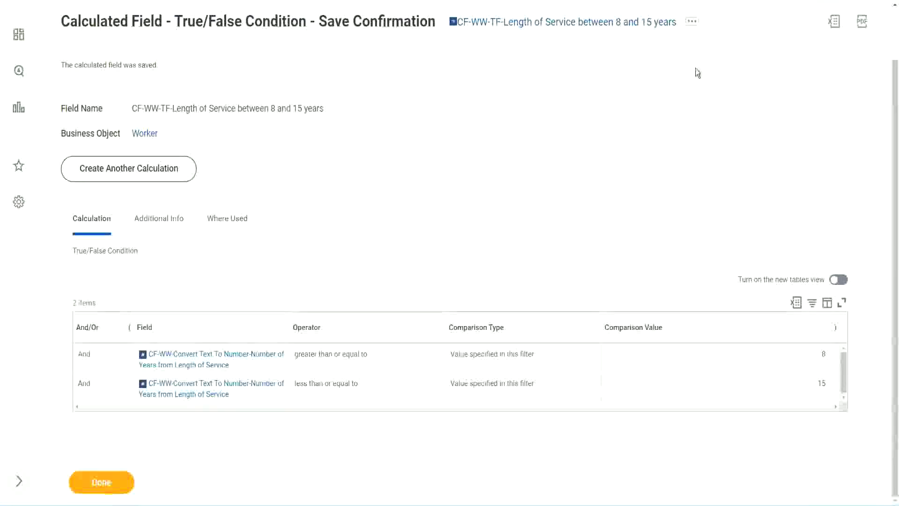
- Back in Workday, start a copy of the 8 and 15 years calculated field and paste the copied name as its field name
click(691, 22)
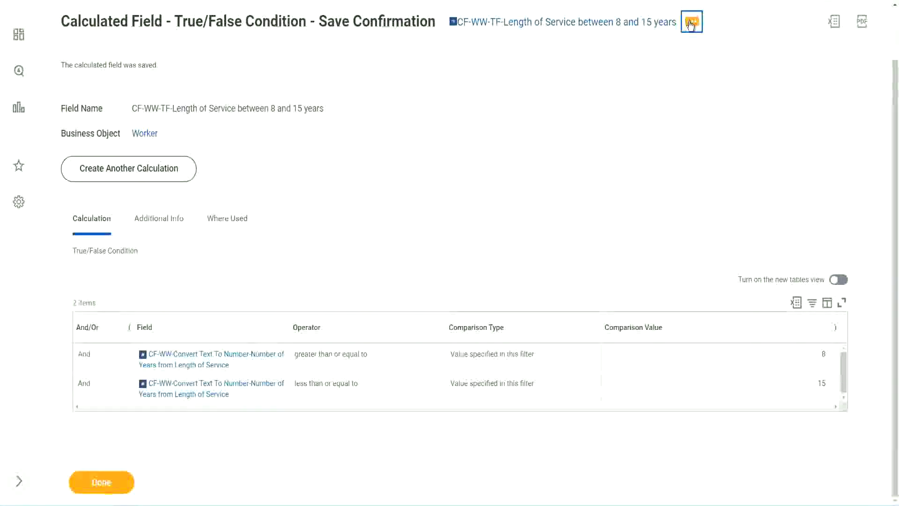
mouse_move(546, 88)
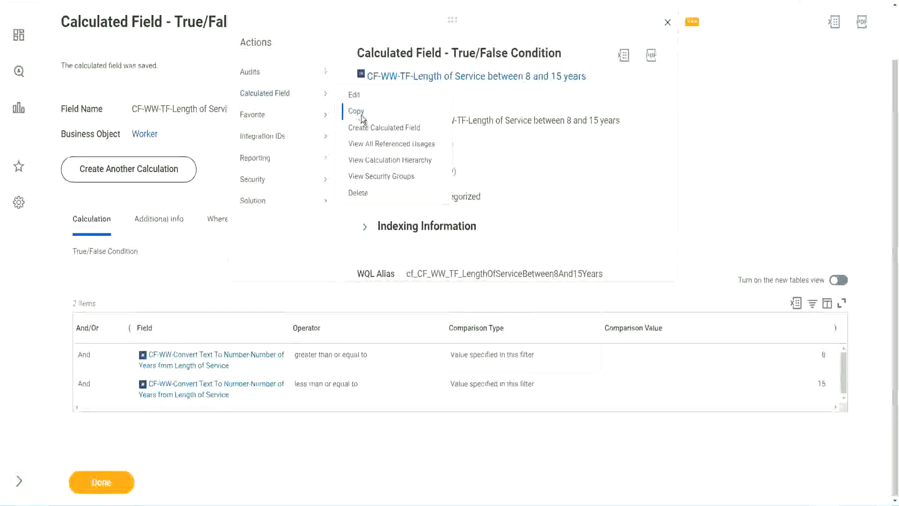
click(361, 115)
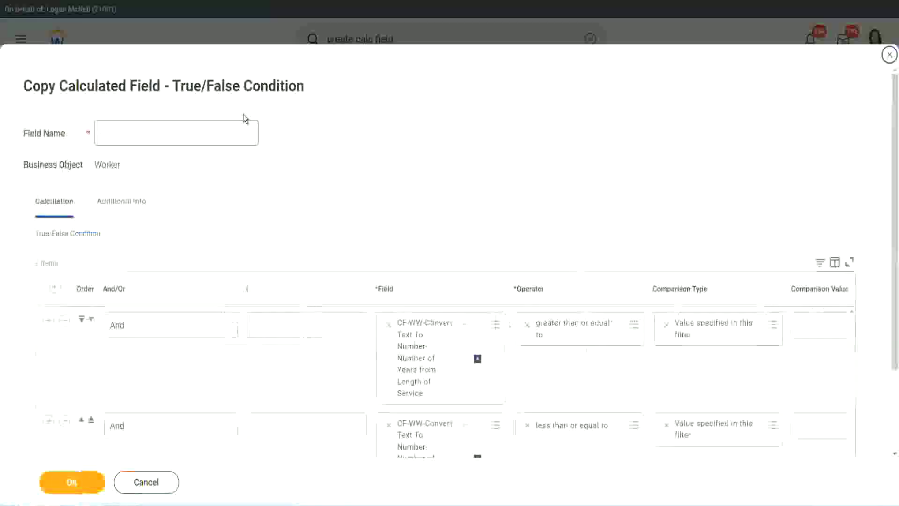
click(200, 132)
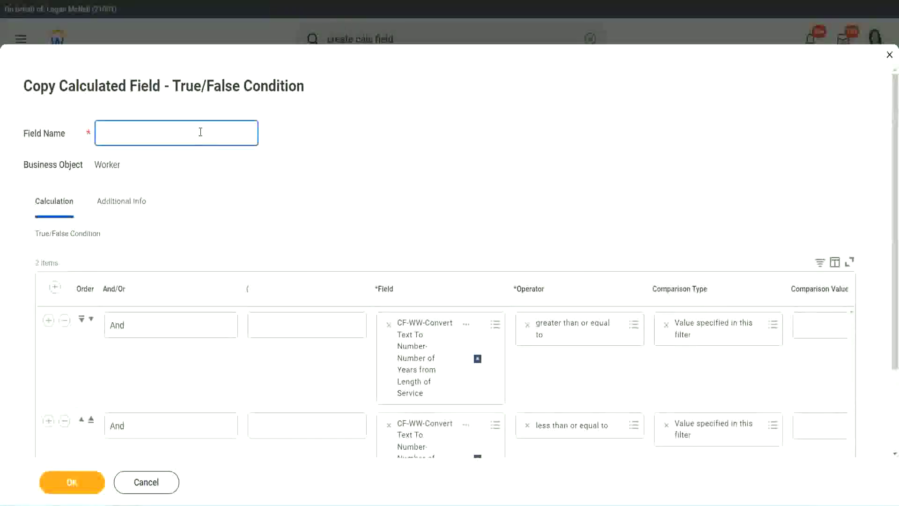
key(ctrl+v)
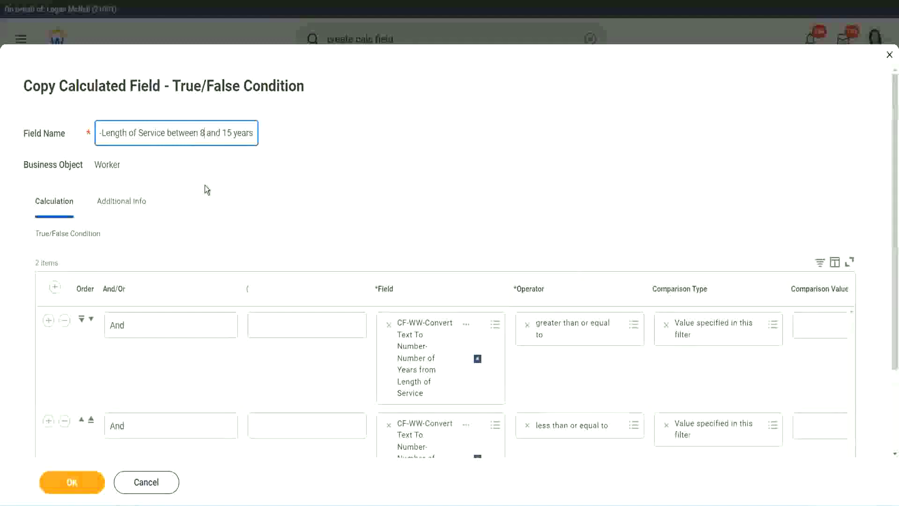
- Change the range in the new copy's field name so it reads CF-WW-TF-Length of Service between 16 and 30 years
key(BackSpace)
text(16)
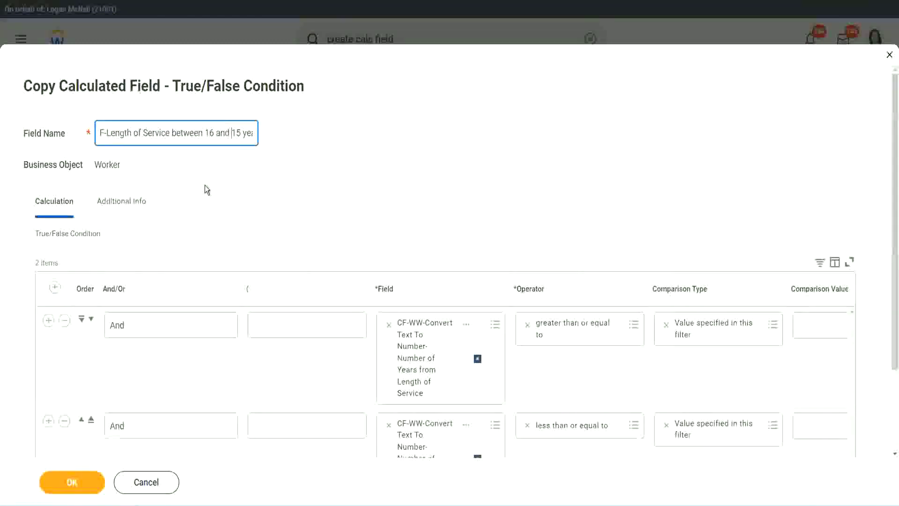
key(shift+Right)
key(shift+Right)
text(30)
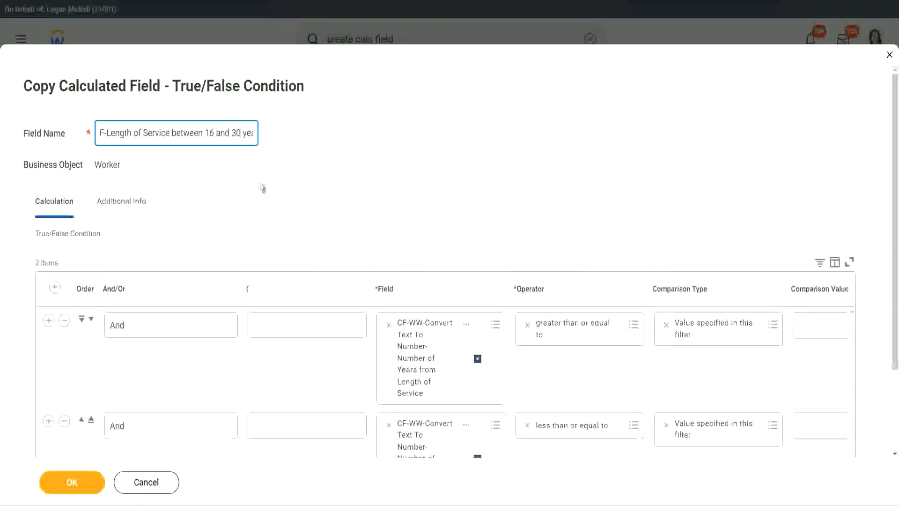
- Set the comparison values to 16 for the first condition and 30 for the second, and save the copied field
scroll(341, 195, down, 3)
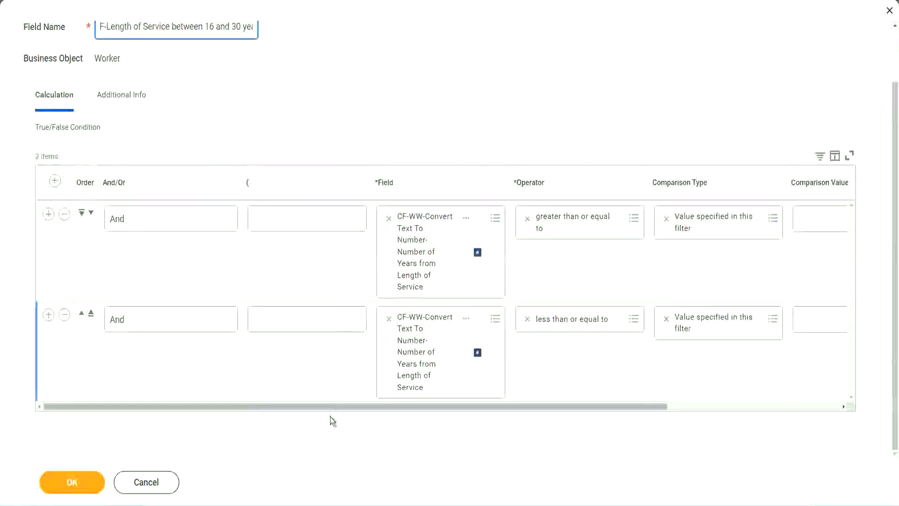
drag(338, 406, 681, 406)
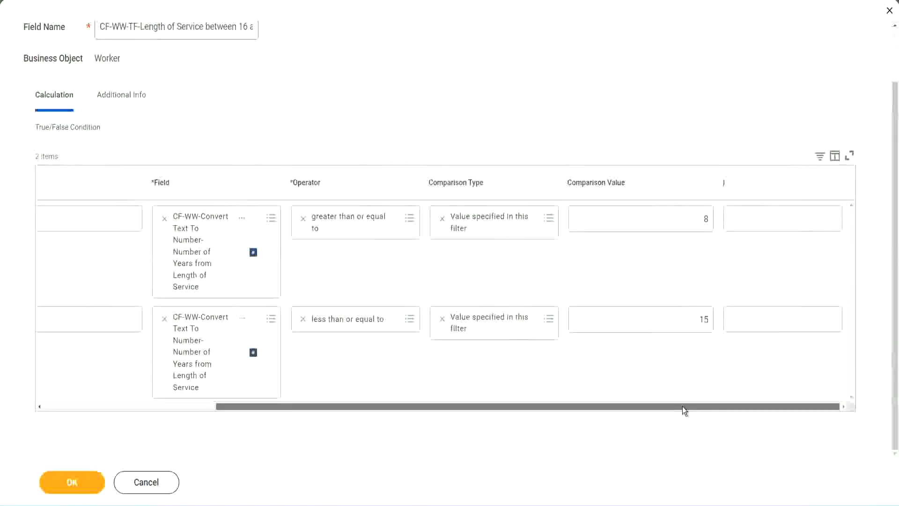
click(693, 230)
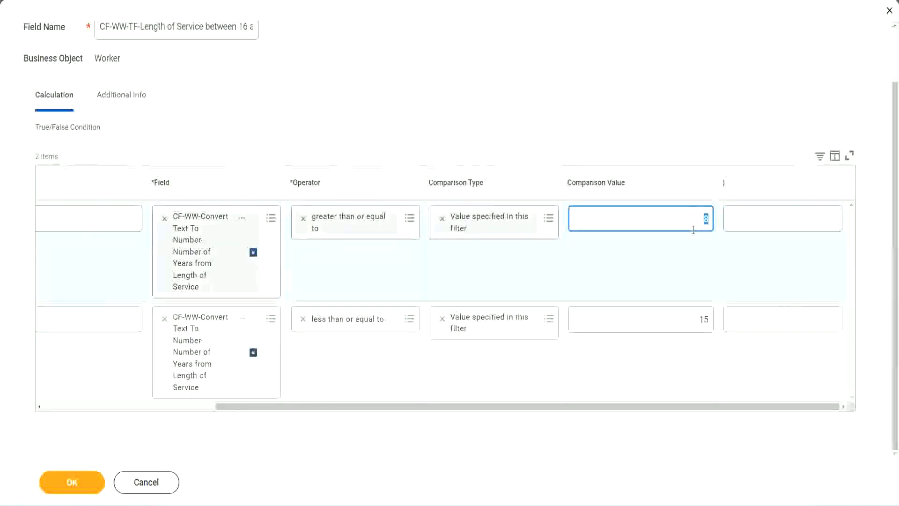
text(16)
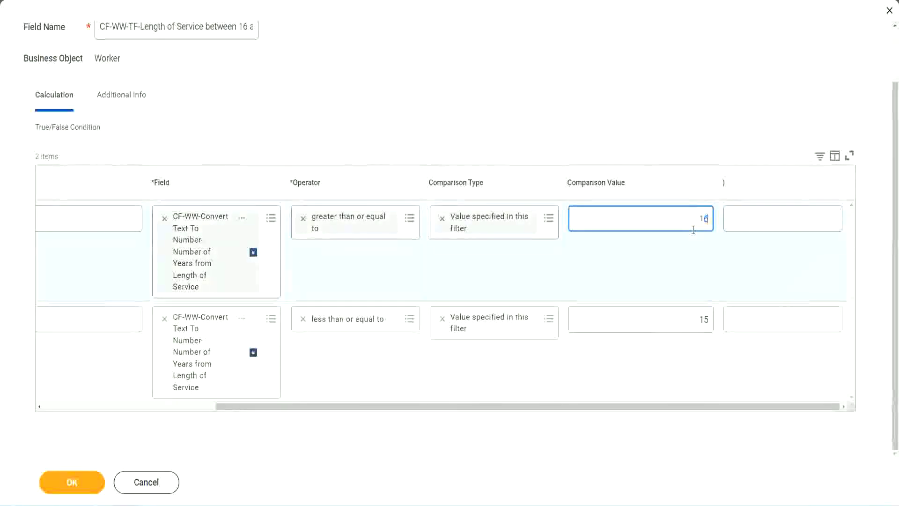
click(695, 322)
text(30)
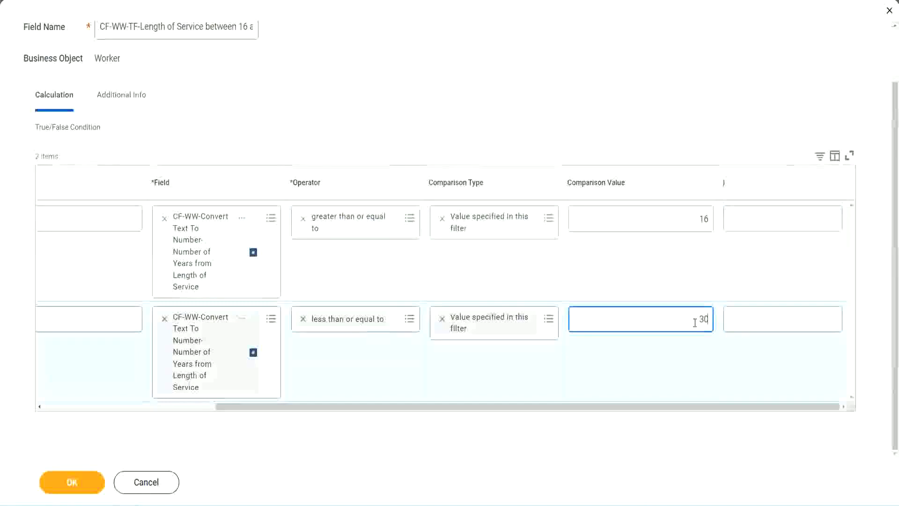
click(71, 482)
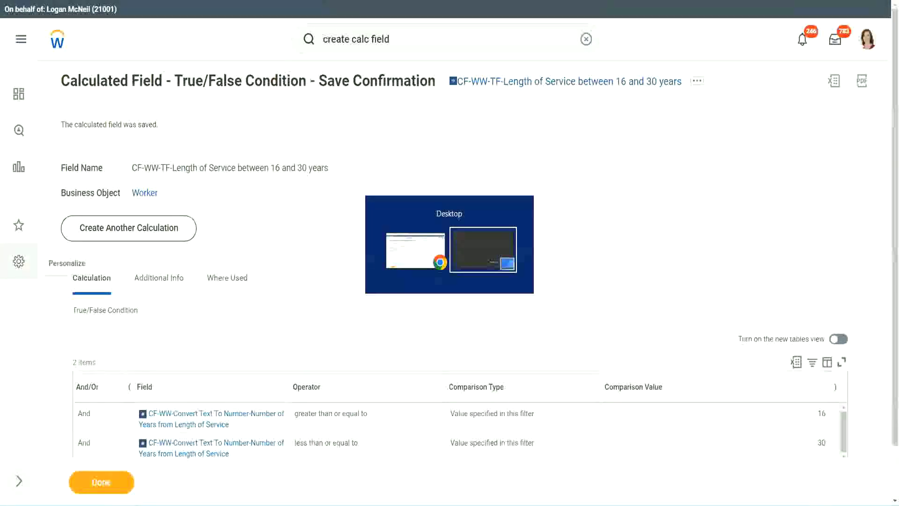
- Switch to the Notepad++ notes and replace the two-line Field 3 Boolean definition with CF-WW-TF-Length of Service between 16 and 30 years
key(alt+Tab)
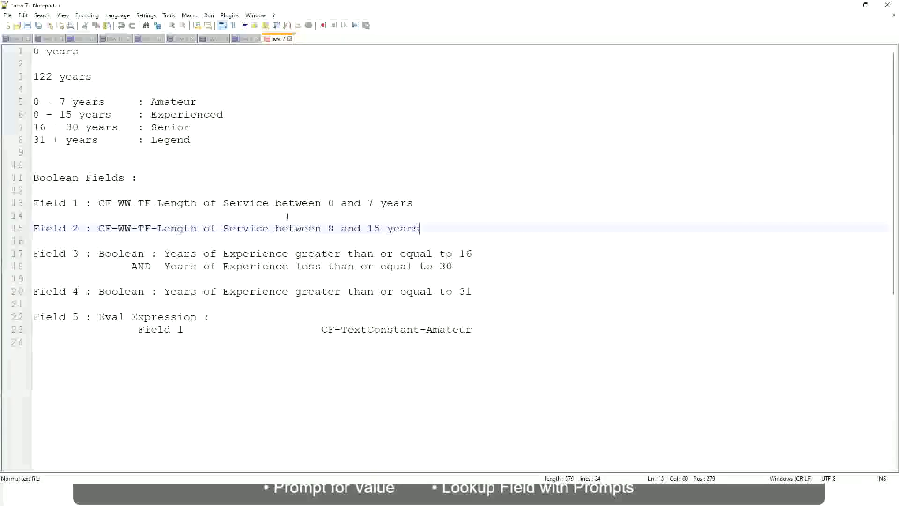
drag(459, 268, 164, 253)
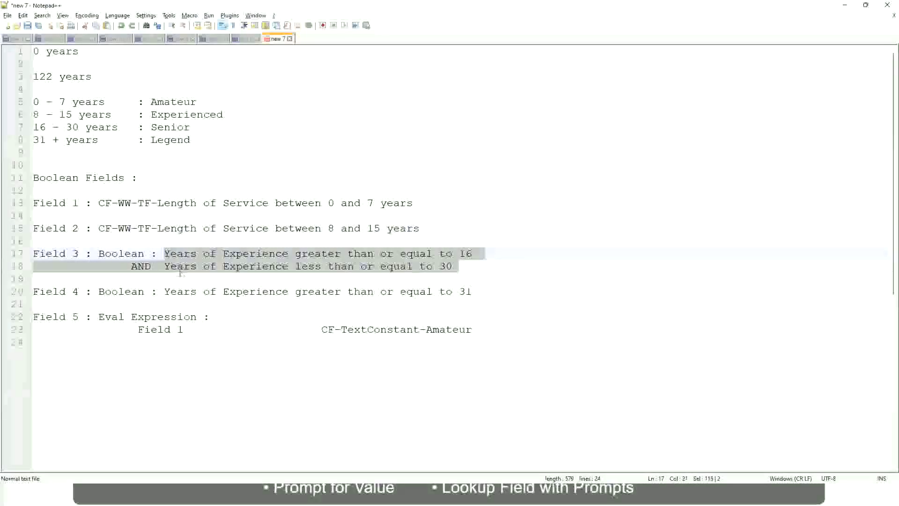
key(shift+Left)
key(shift+Left)
key(shift+Left)
key(shift+Left)
key(shift+Left)
key(shift+Left)
key(shift+Left)
key(shift+Left)
key(shift+Left)
key(shift+Left)
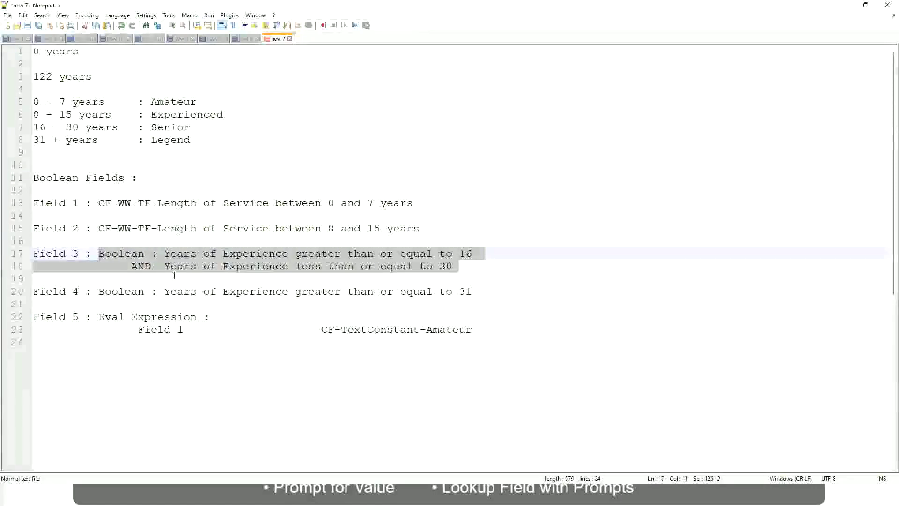
text(CF-WW-TF-Length of Service between 16 and 30 years)
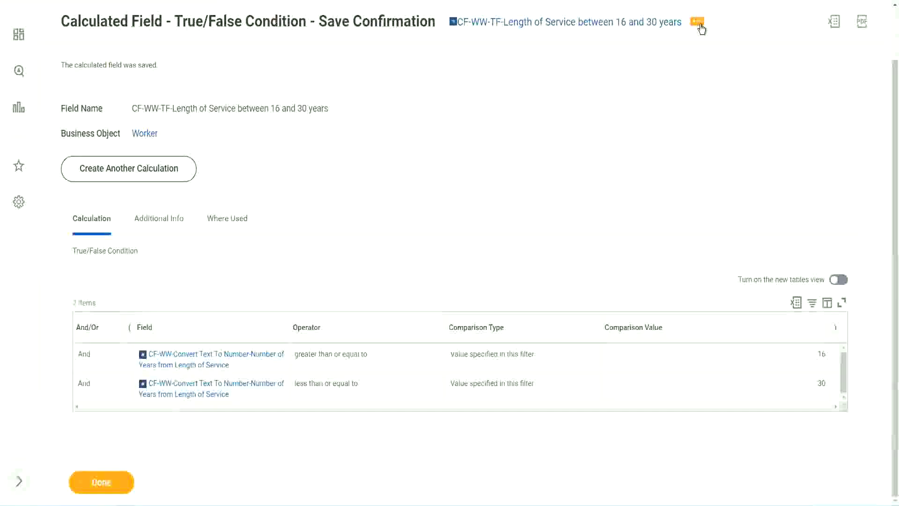
- Back in Workday, start a copy of the 16 and 30 years calculated field and paste the copied name as its field name
click(698, 22)
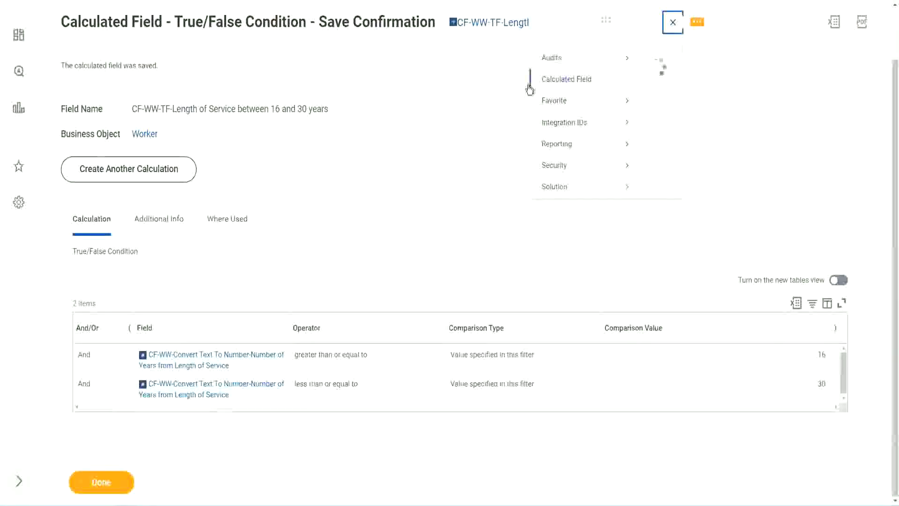
mouse_move(530, 89)
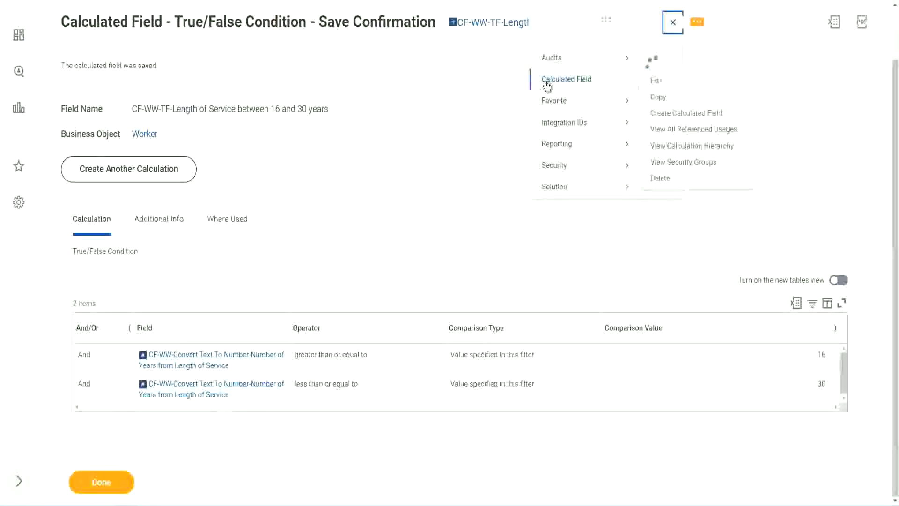
click(662, 98)
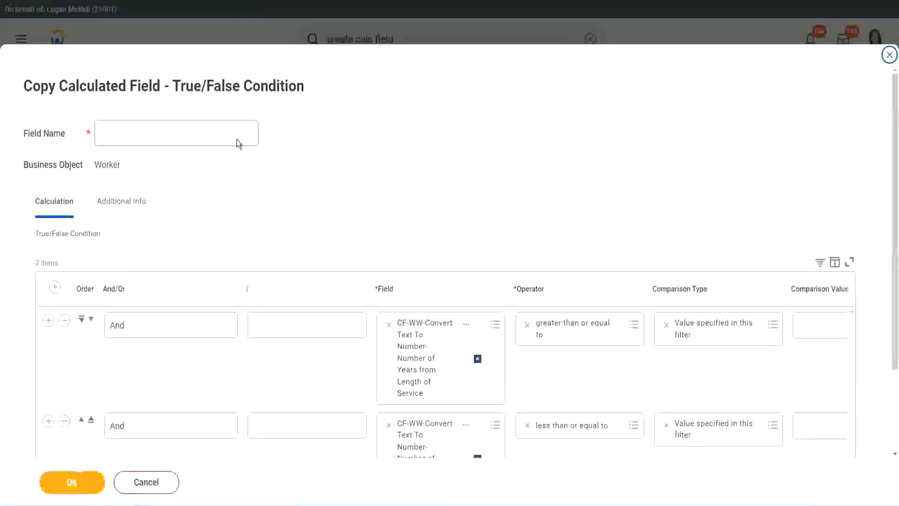
click(177, 139)
key(ctrl+v)
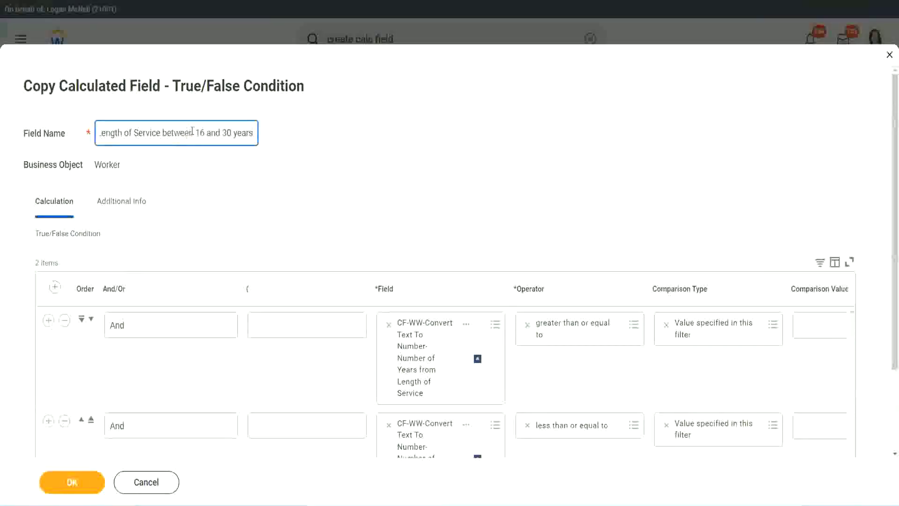
- Change the new copy's field name so it reads CF-WW-TF-Length of Service greater than 31 years
double_click(182, 133)
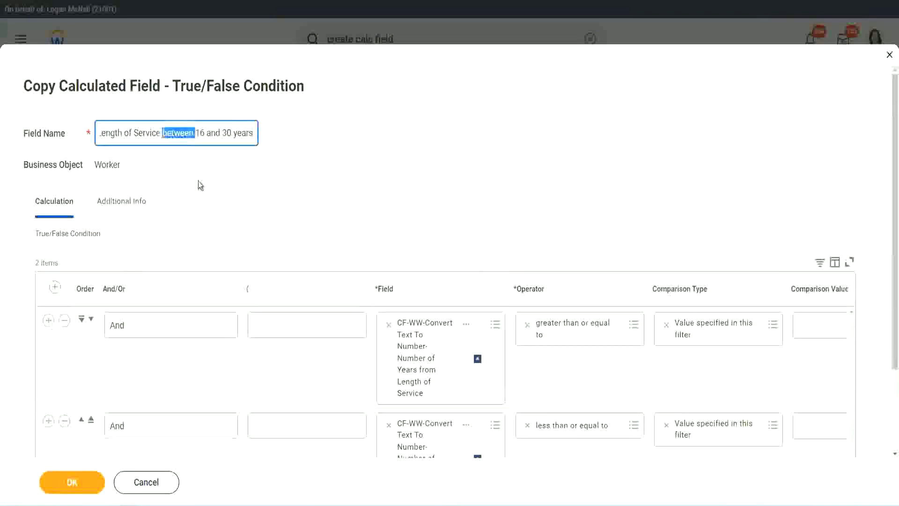
text(greater t)
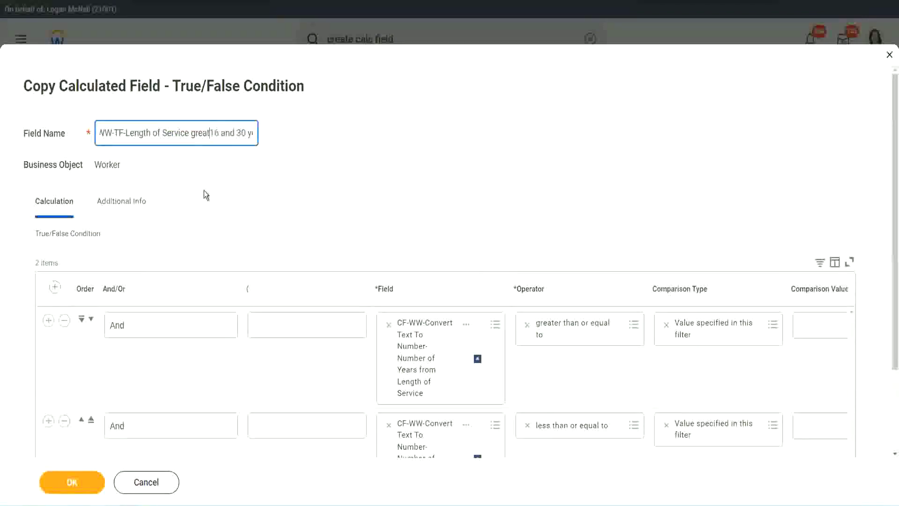
text(han)
key(shift+Right)
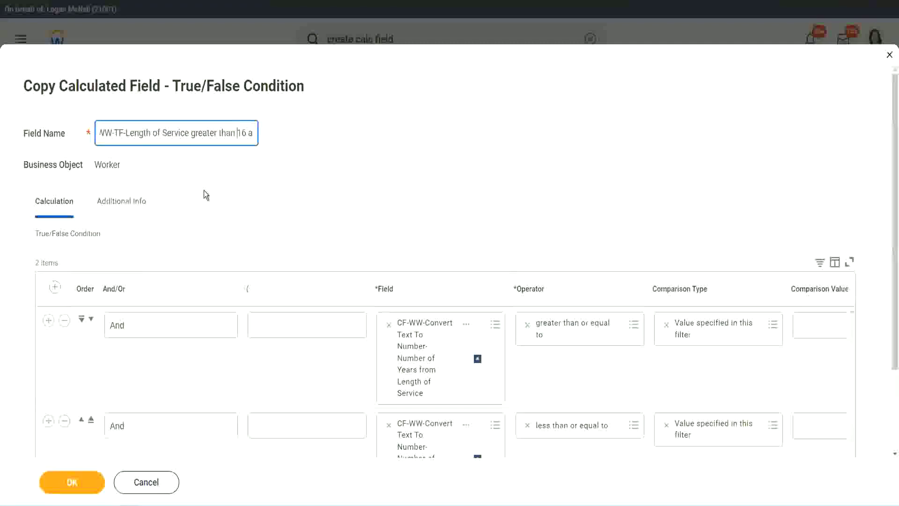
key(shift+Right)
text(31)
text( ye)
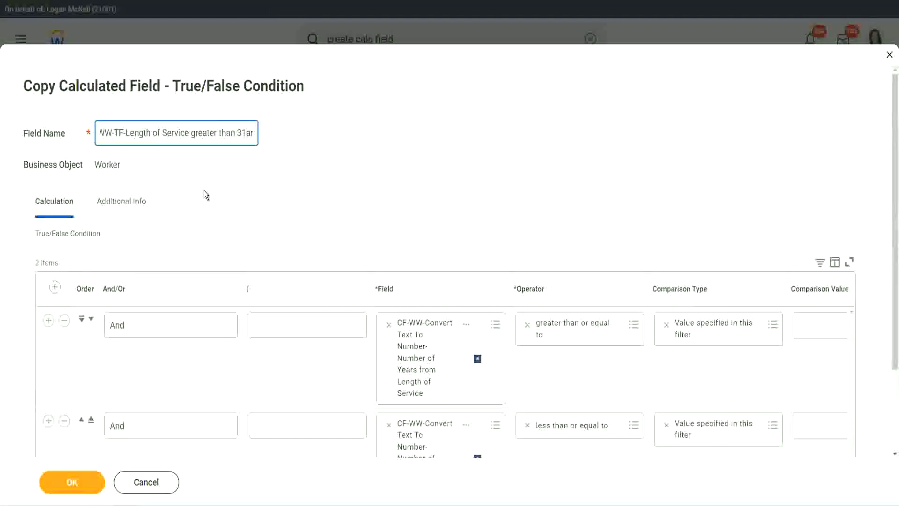
text(arar)
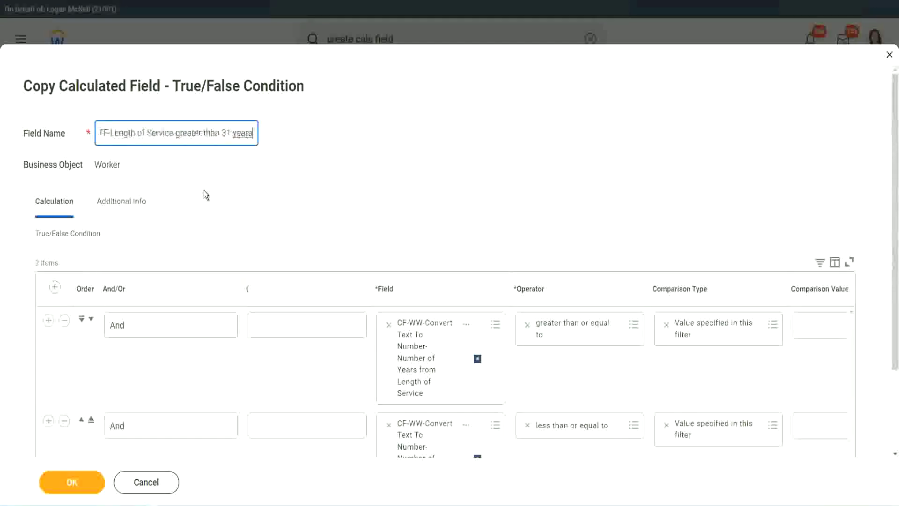
key(BackSpace)
key(BackSpace)
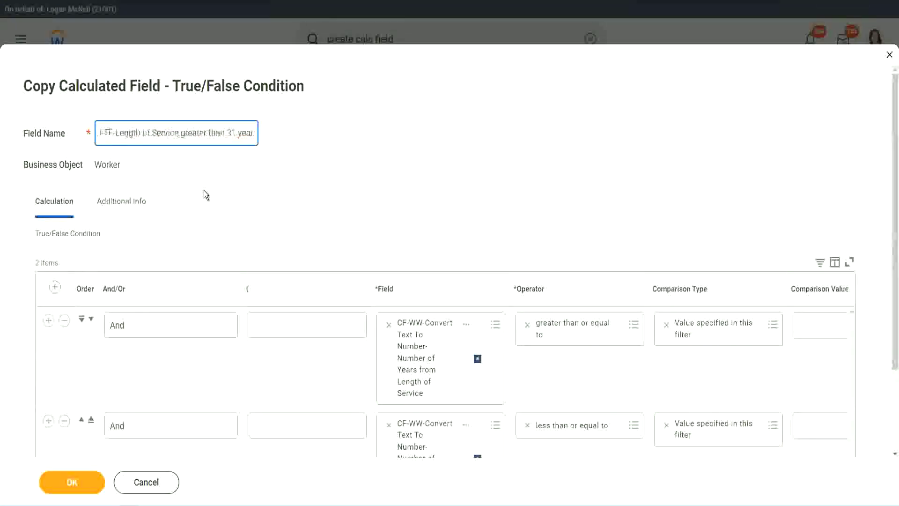
text(s)
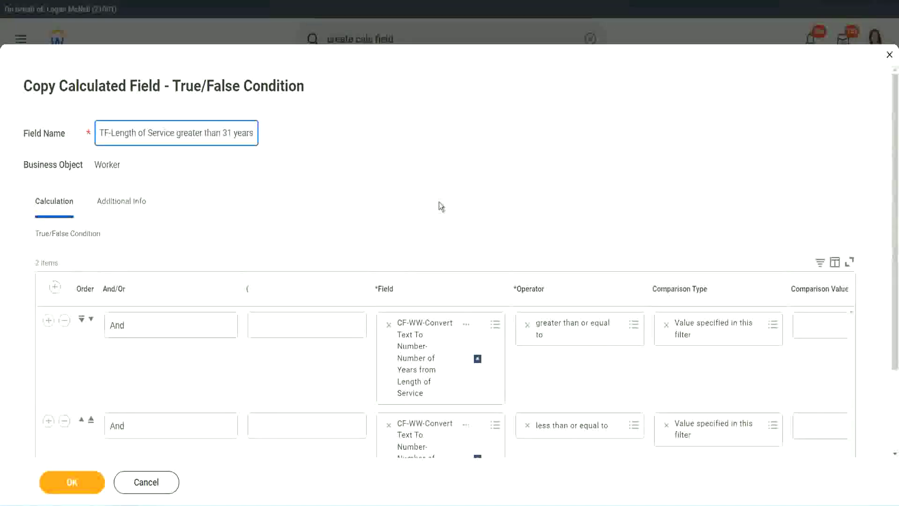
- Set the comparison value of the greater than or equal to condition to 31
scroll(439, 201, down, 3)
drag(421, 409, 642, 405)
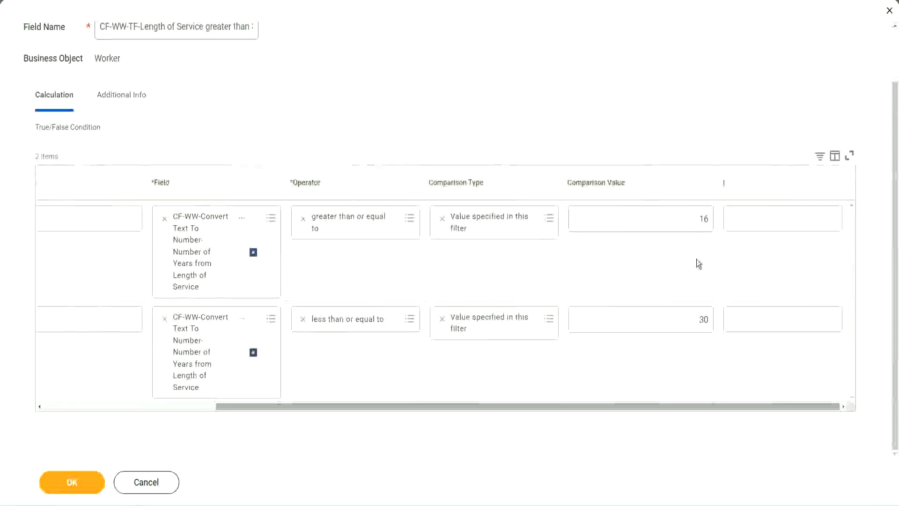
double_click(700, 219)
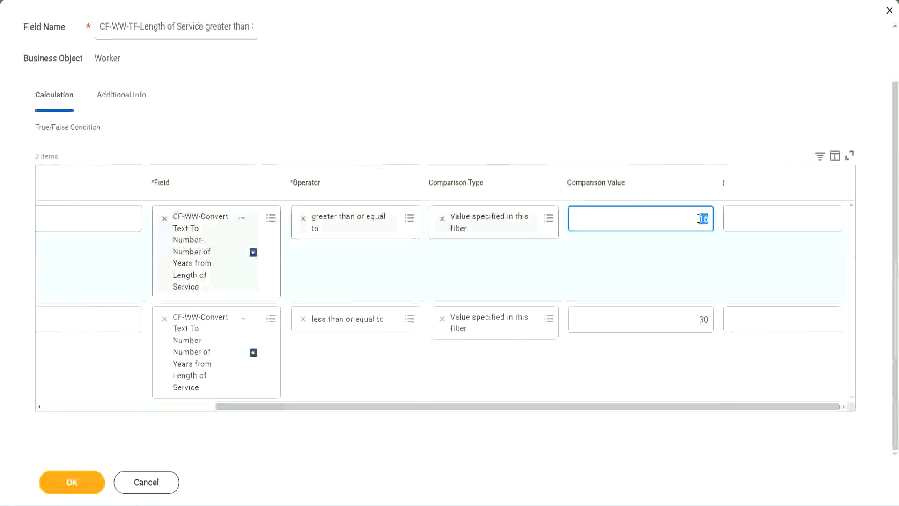
text(31)
- Remove the less than or equal to condition and save the copied calculated field
drag(563, 411, 343, 387)
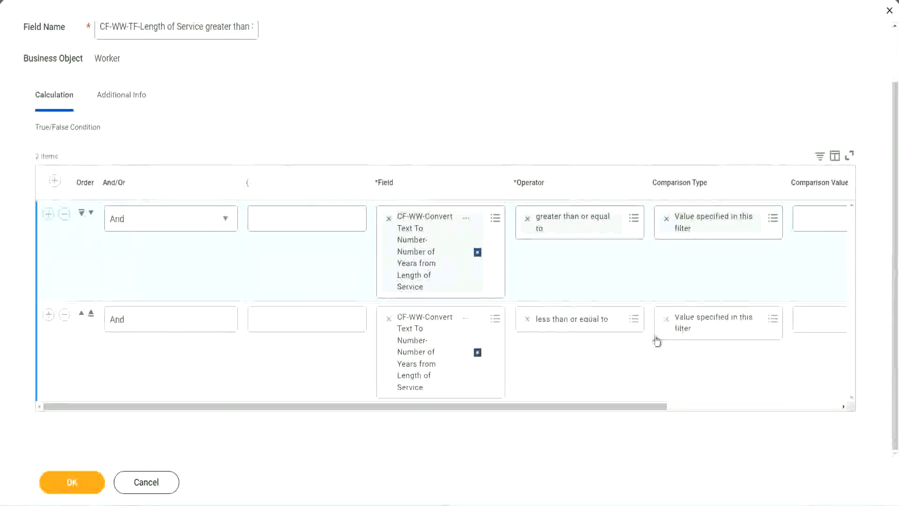
click(65, 314)
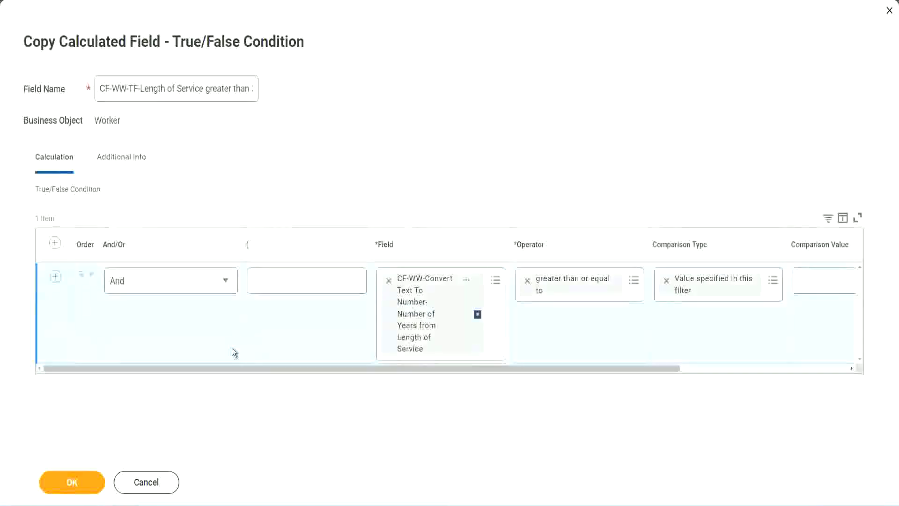
drag(262, 370, 62, 462)
click(68, 481)
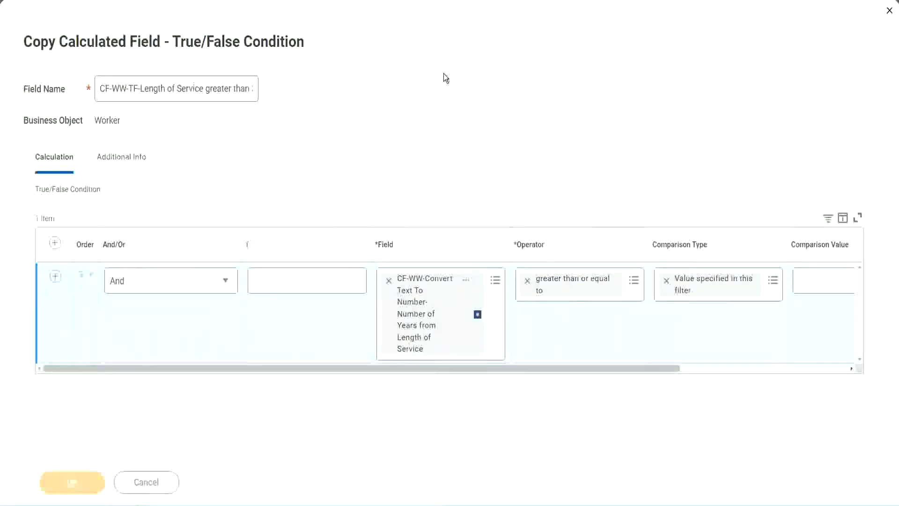
- Copy the name of the greater than 31 years field and paste it over the Field 4 Boolean definition in the Notepad++ notes
right_click(504, 89)
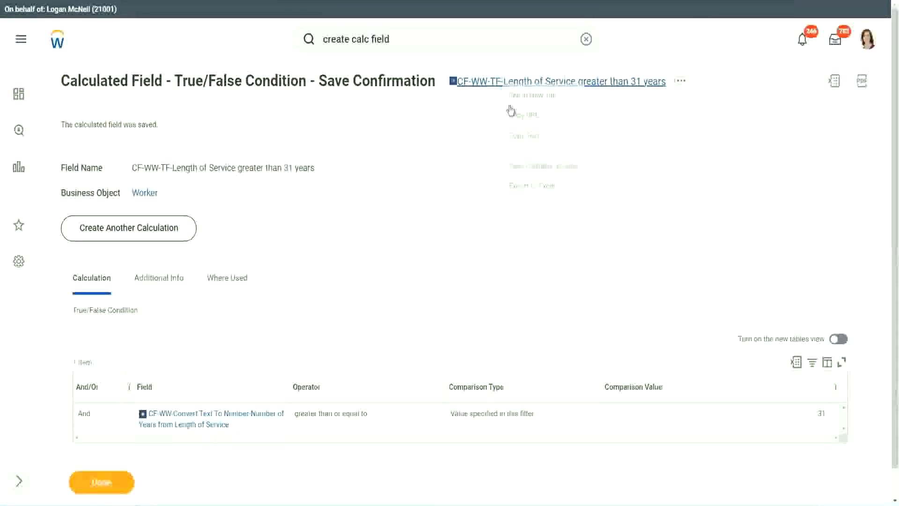
click(527, 140)
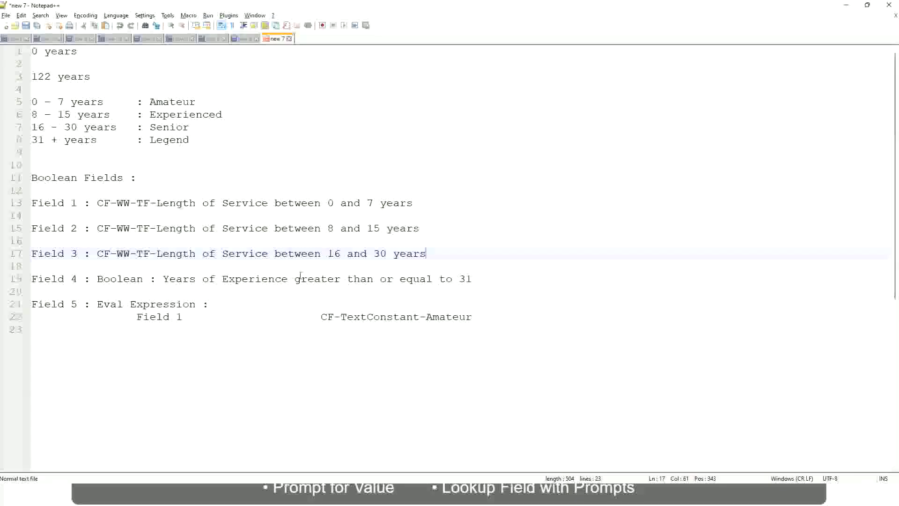
drag(477, 279, 96, 279)
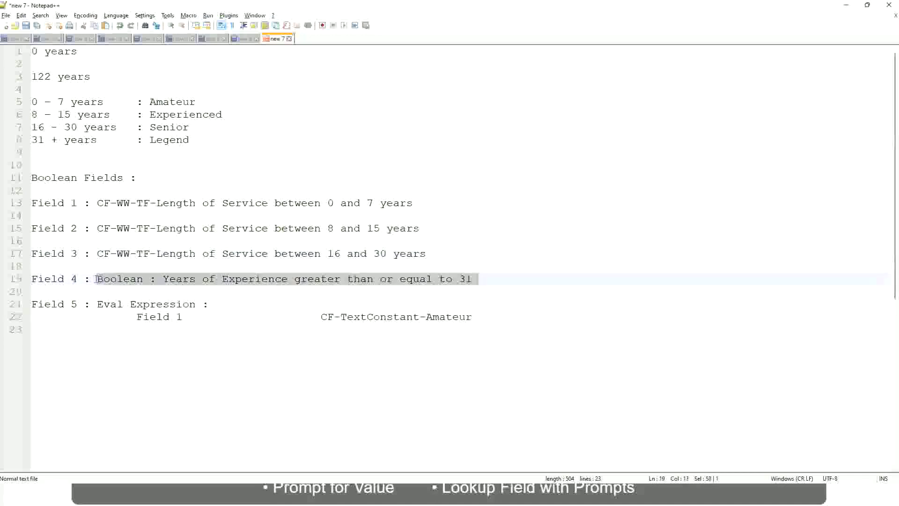
key(ctrl+v)
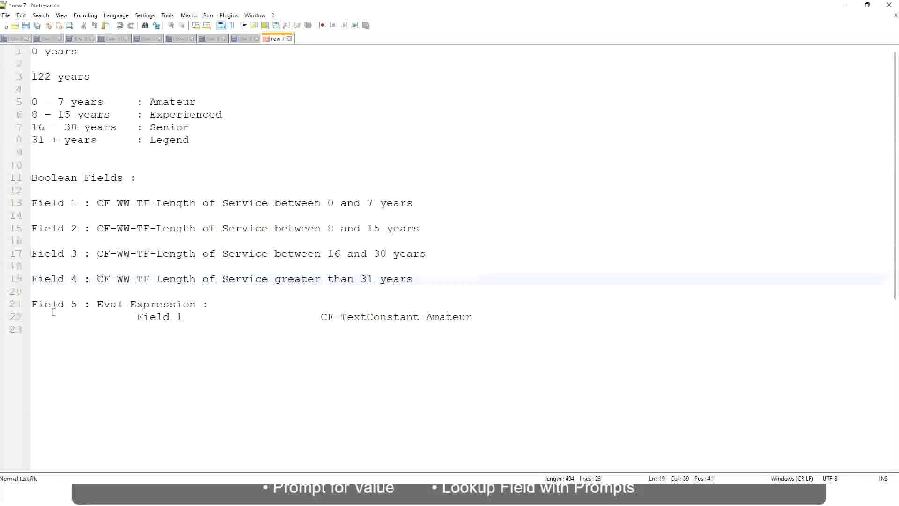
- Review the Field 5 Eval Expression entry in the notes against the Amateur, Experienced, Senior and Legend labels
drag(97, 304, 221, 304)
click(268, 304)
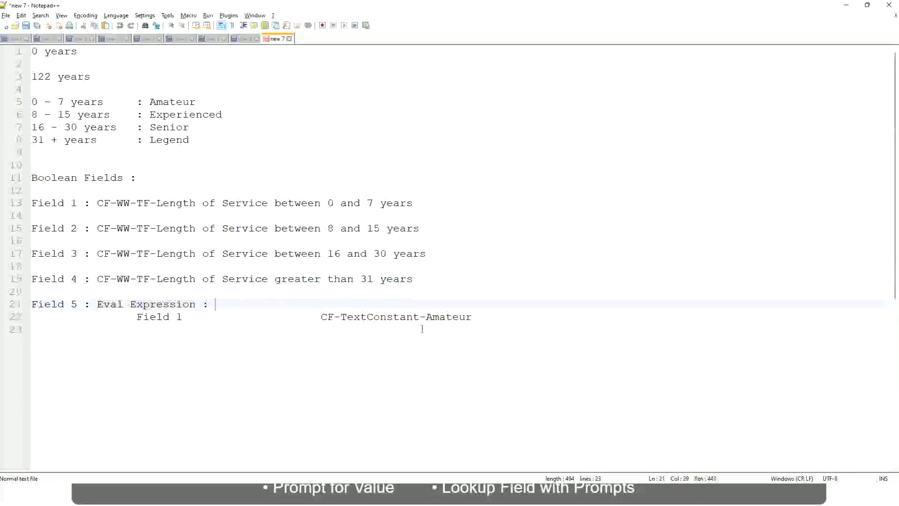
click(476, 317)
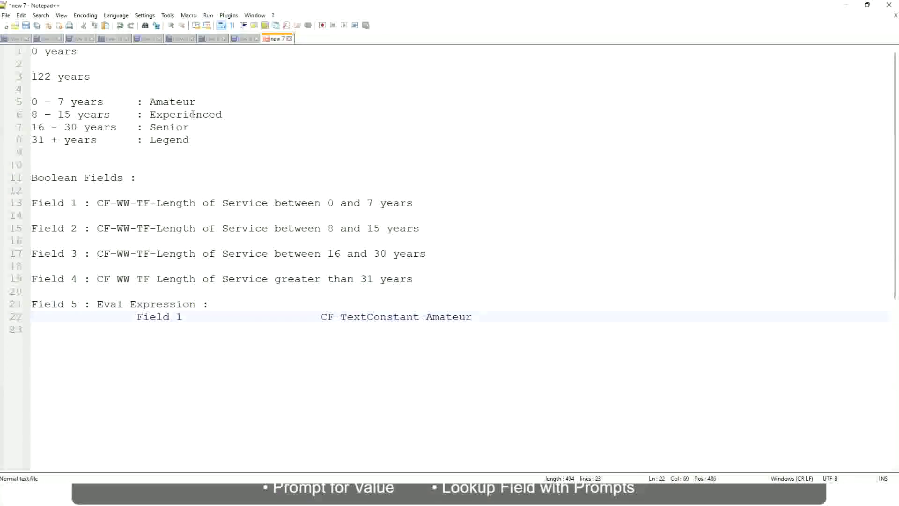
click(169, 140)
click(176, 102)
double_click(171, 103)
click(171, 140)
click(182, 127)
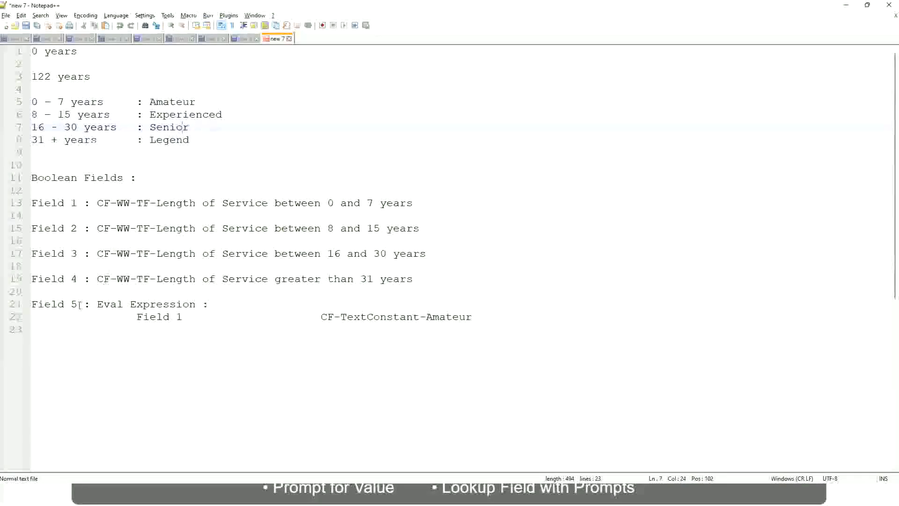
drag(78, 304, 31, 305)
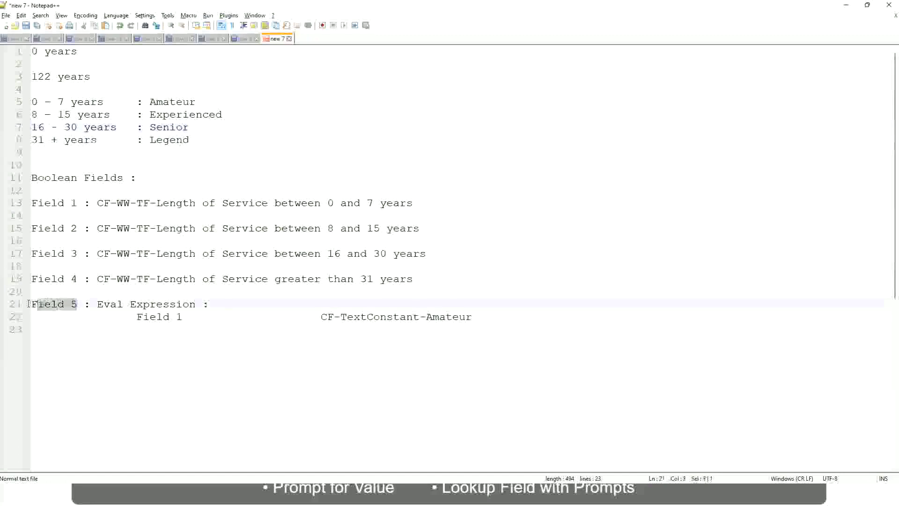
click(189, 305)
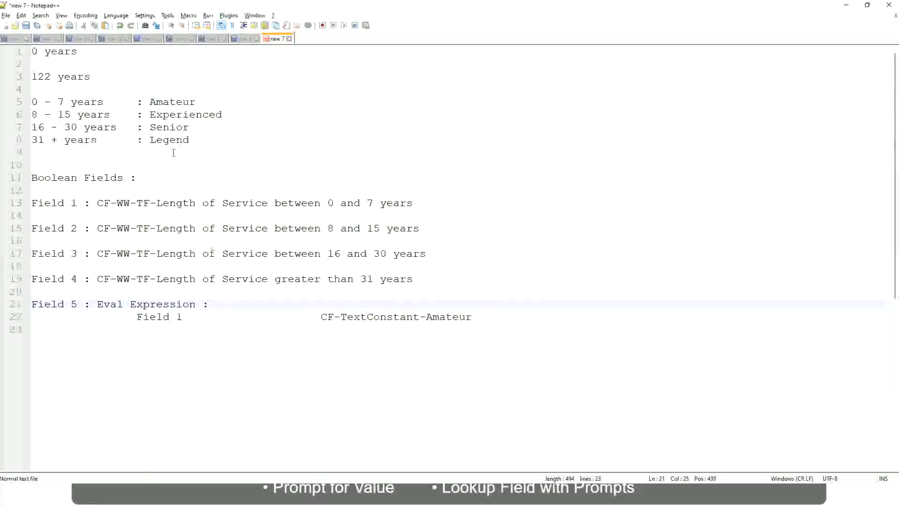
- Go over the experience labels and the Field 5 Eval Expression outline with its Field 1 line in the notes
click(164, 109)
click(172, 139)
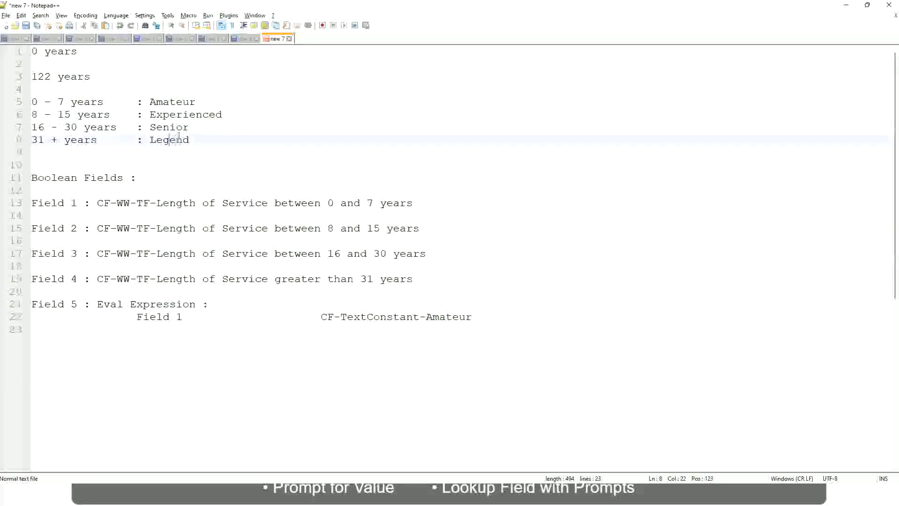
drag(77, 305, 31, 305)
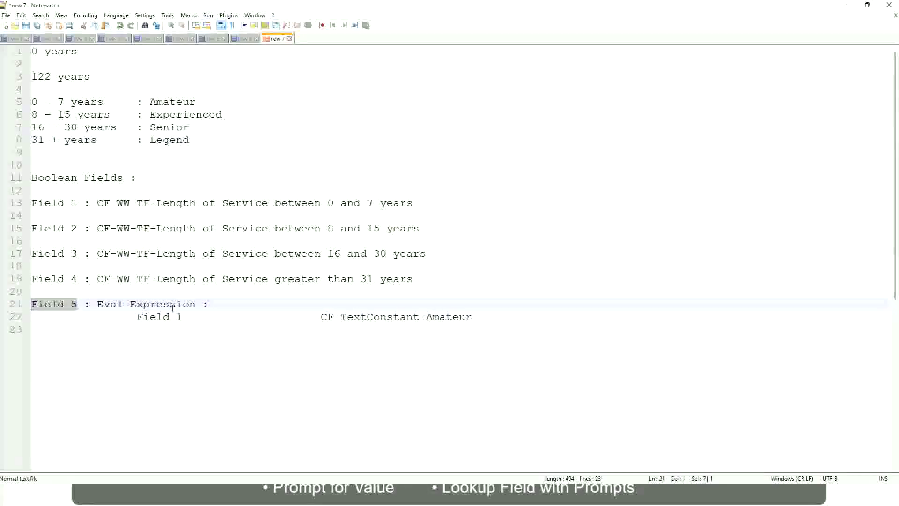
click(151, 305)
click(127, 304)
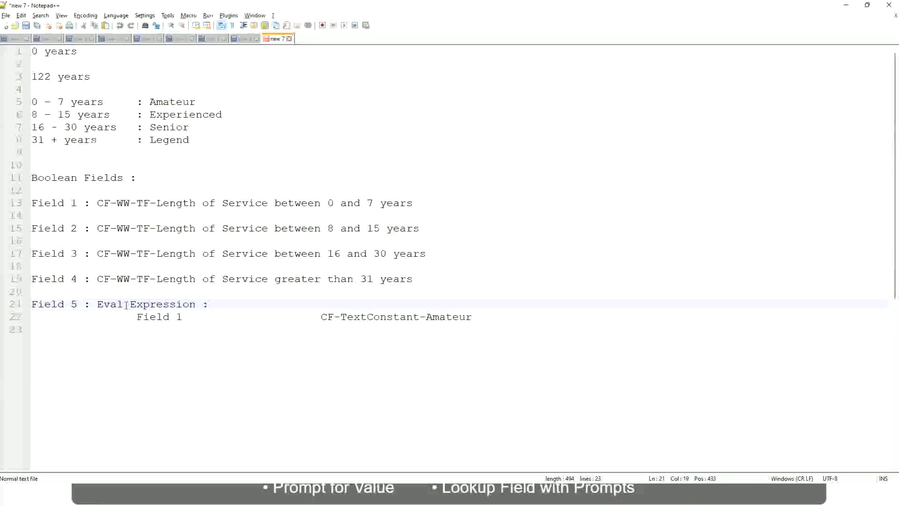
click(66, 304)
drag(76, 305, 34, 305)
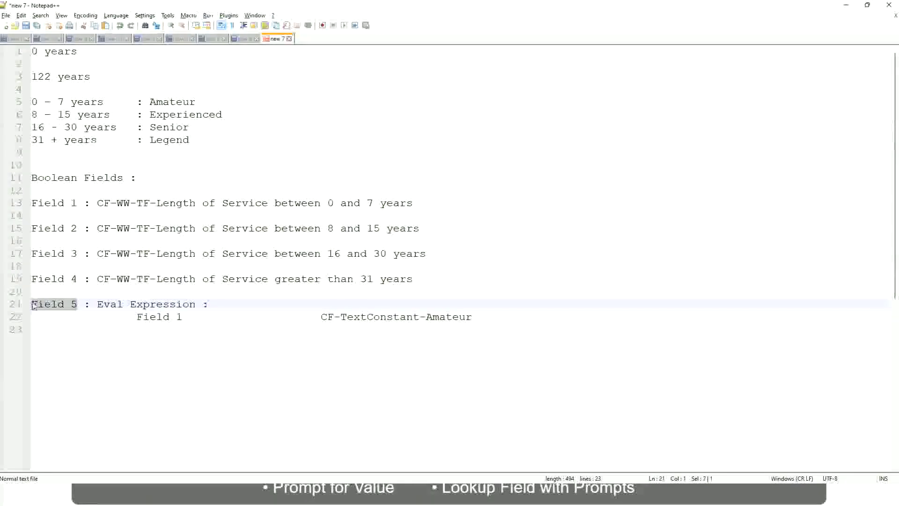
click(143, 304)
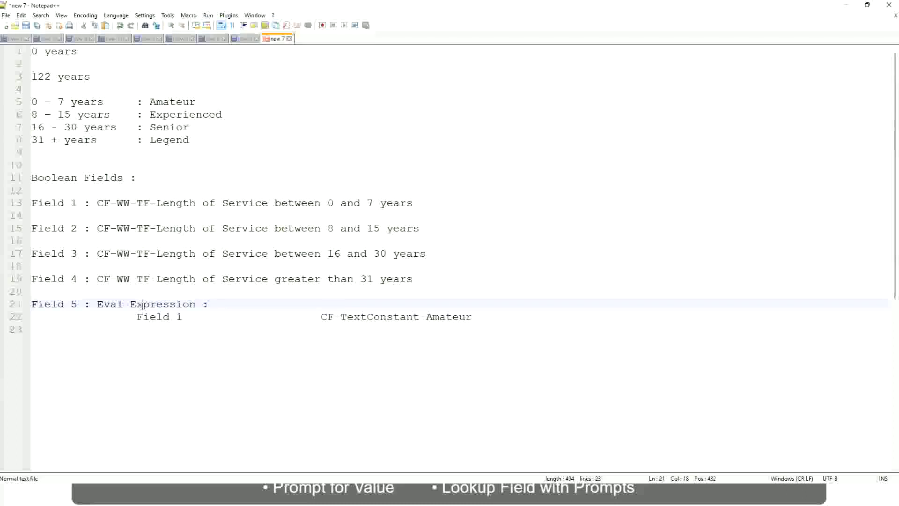
key(Down)
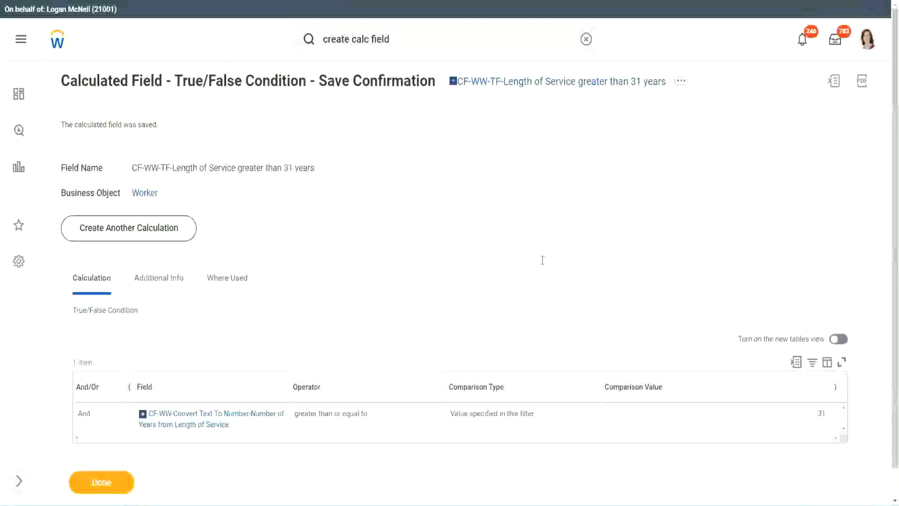
- Switch back to Workday and start another calculated field from the save confirmation of the greater than 31 years field
scroll(414, 137, down, 1)
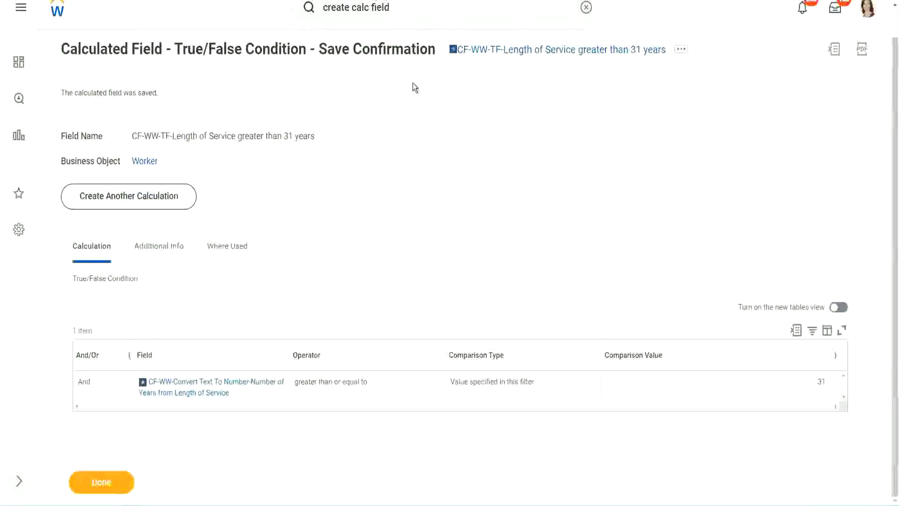
scroll(412, 83, up, 1)
click(400, 39)
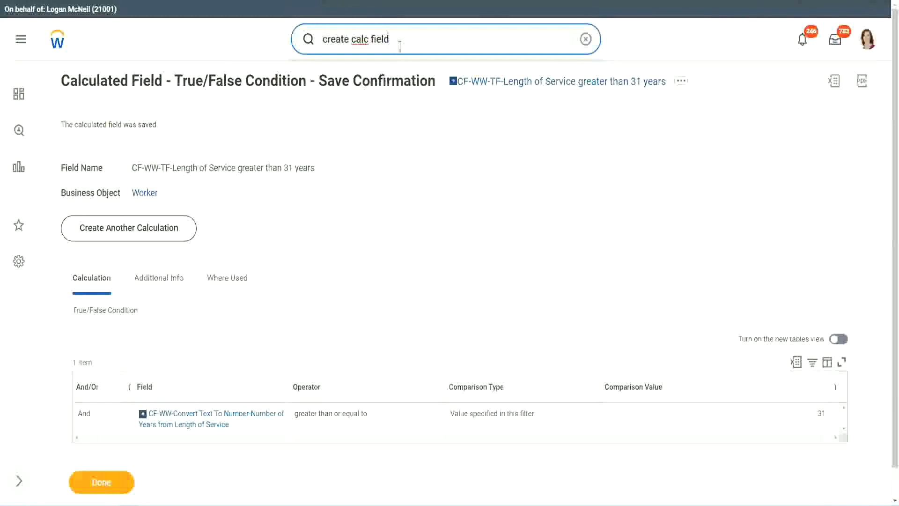
click(309, 40)
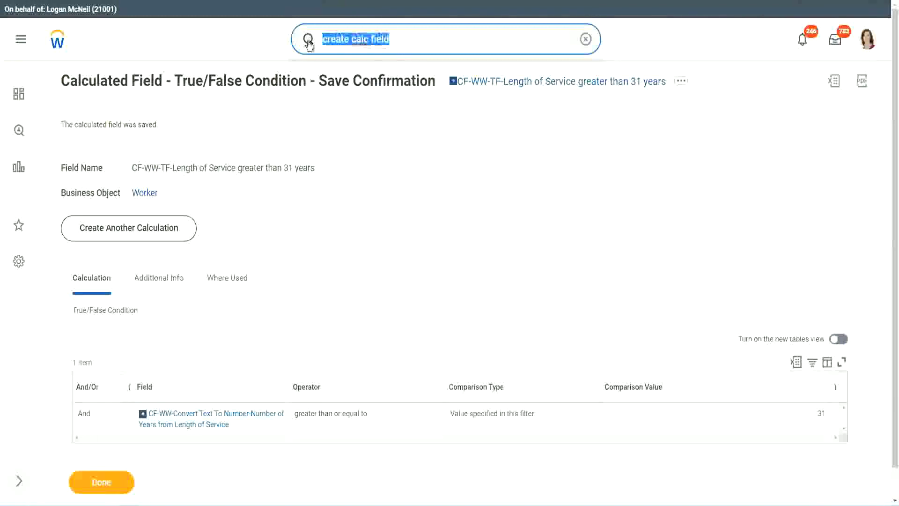
click(128, 230)
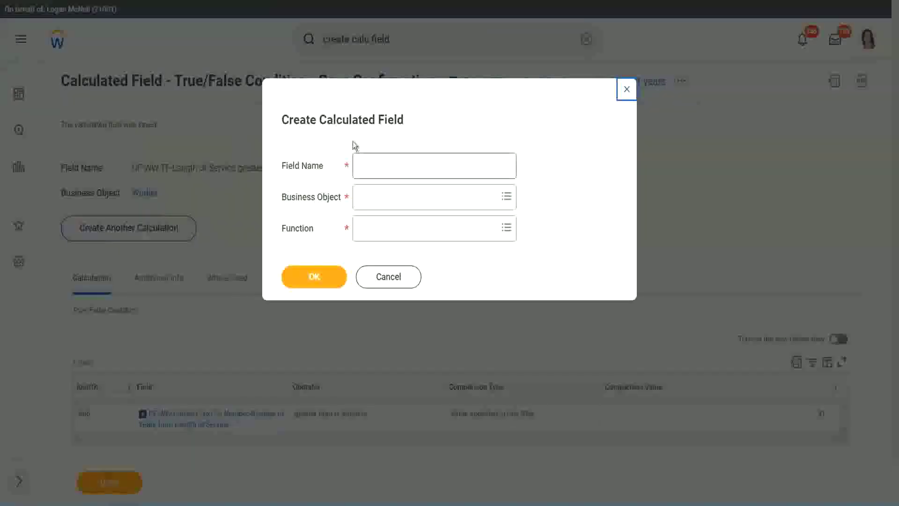
- Name the new calculated field CF-WW-Eval Exp-Derive Experience Bands from Years of Service
click(377, 172)
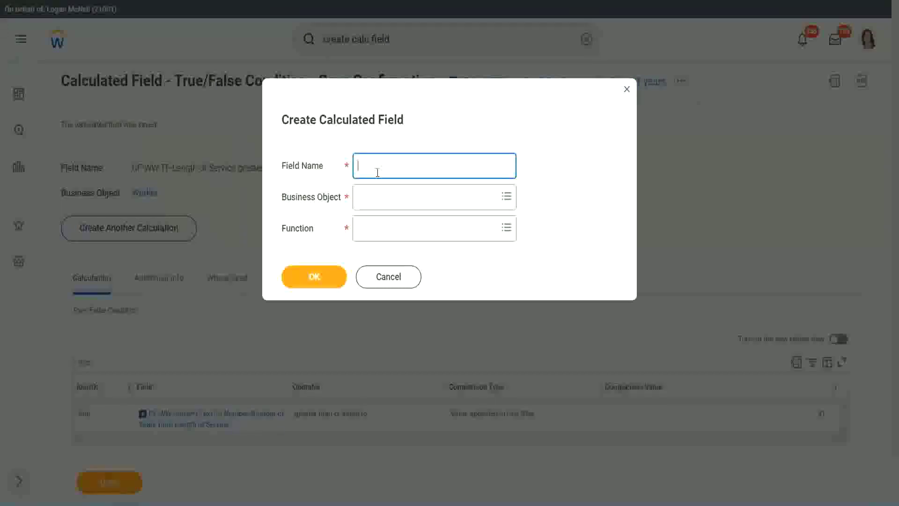
text(TT-Length of Service greater than 31 years)
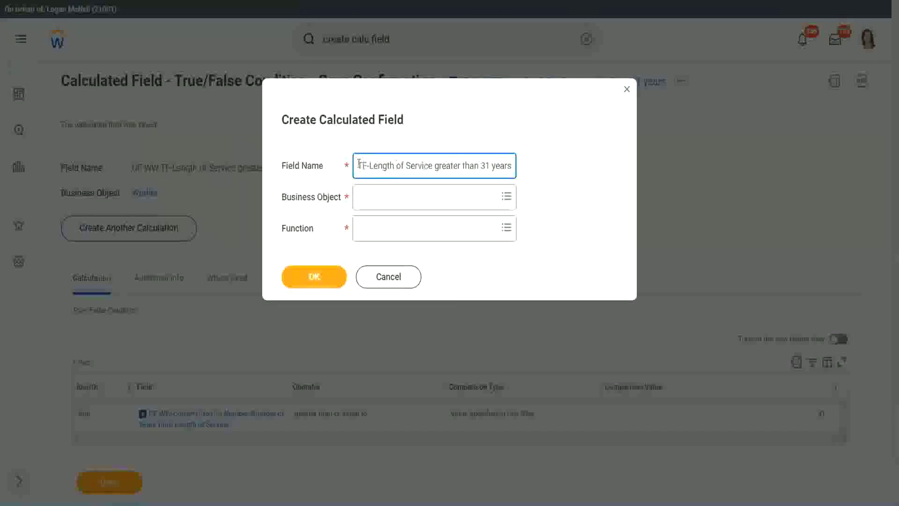
triple_click(395, 165)
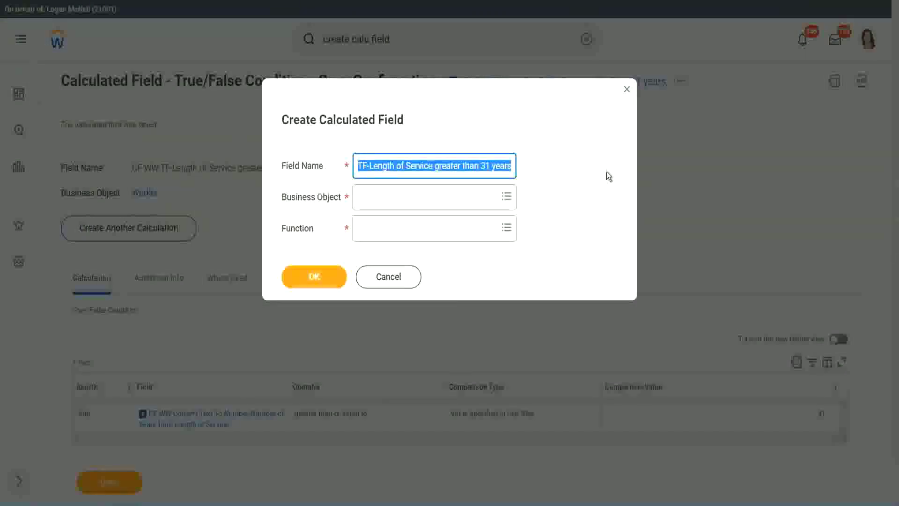
text(CF-WW-Eva)
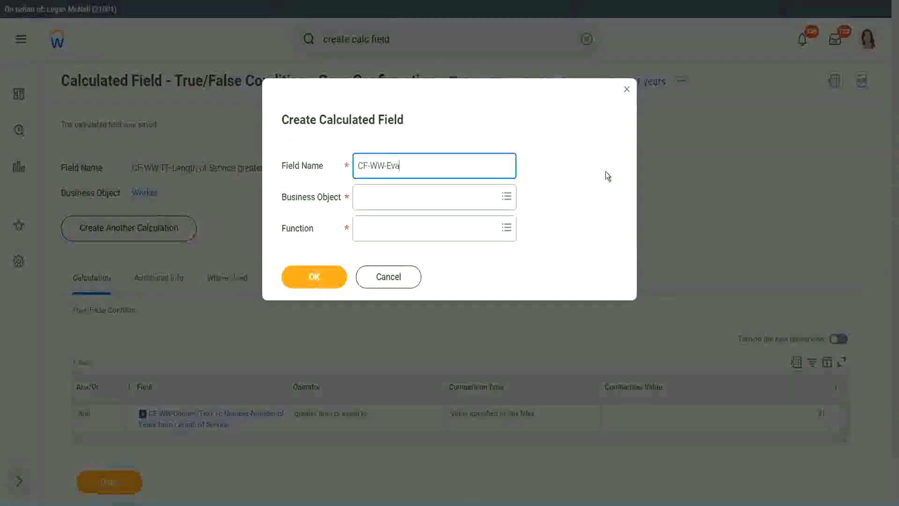
text(l Ex)
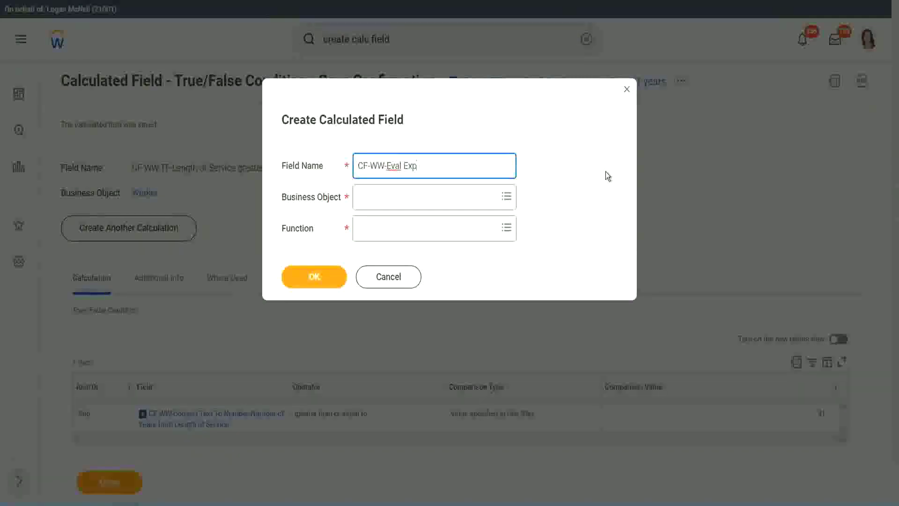
text(p)
text(Dem)
text(ive Exper)
text(i)
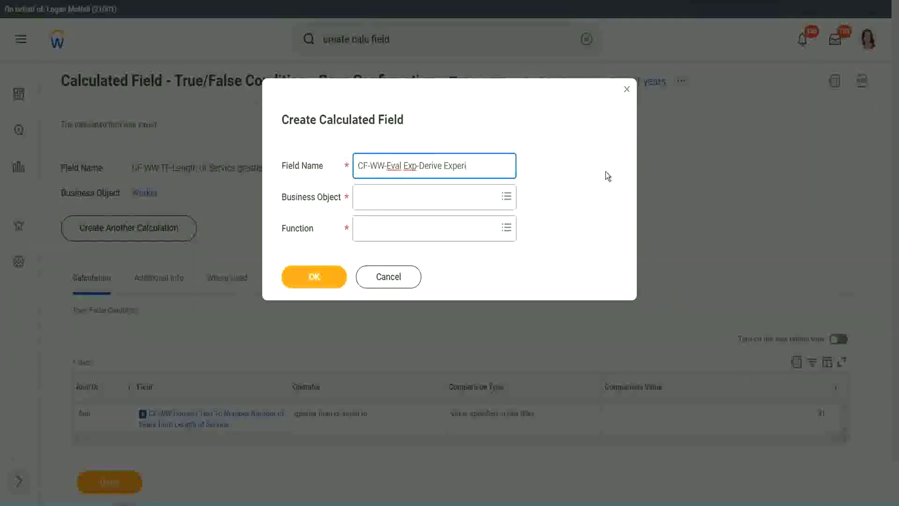
text(ence Ban)
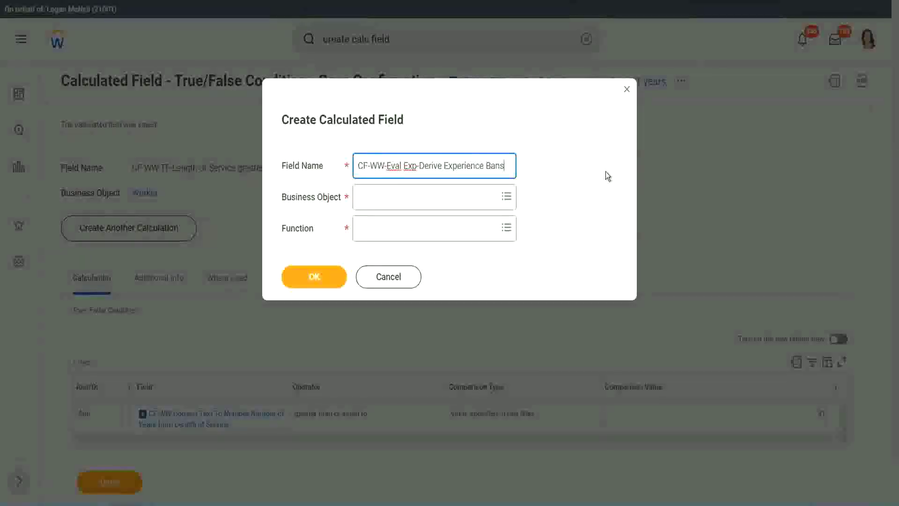
text(ds from)
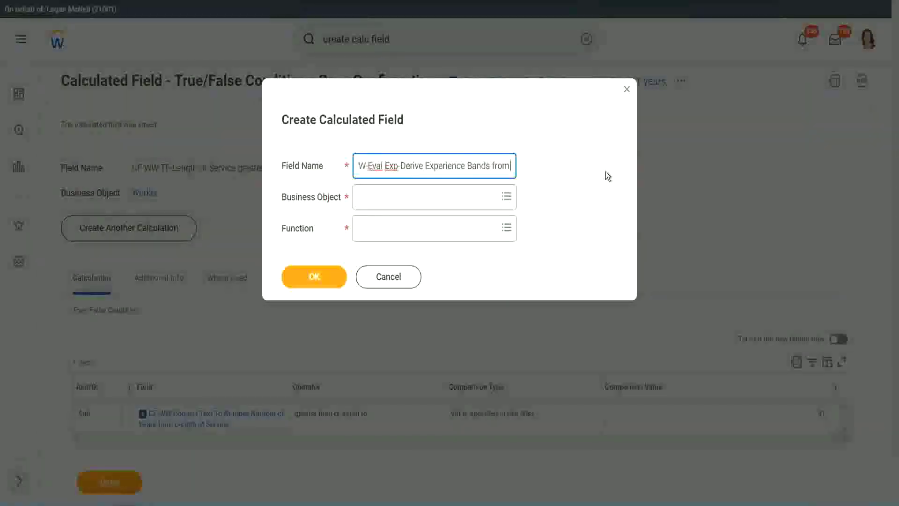
text( Years of)
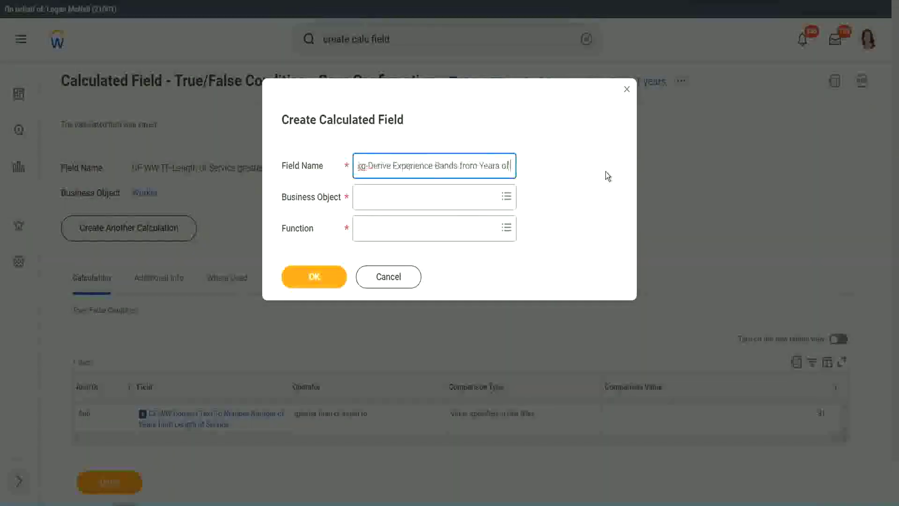
text( Service)
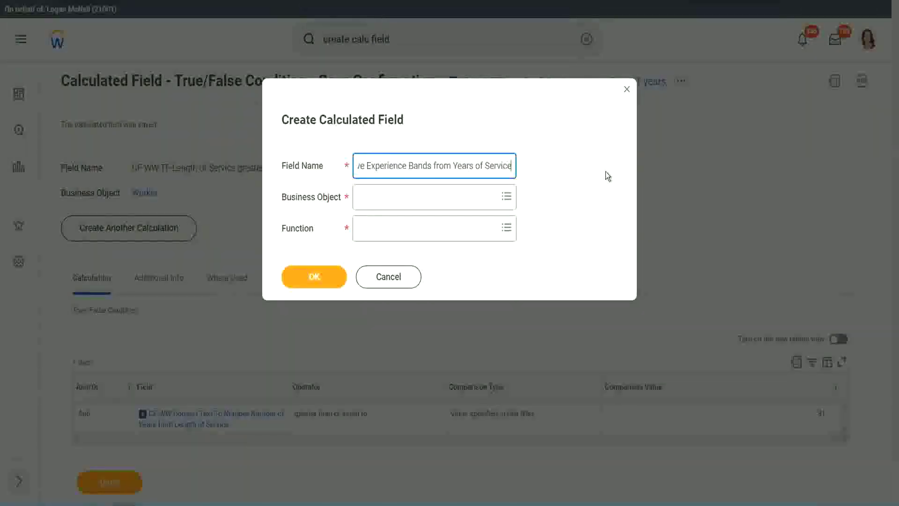
- Assign the Worker business object and the Evaluate Expression function to the new field and confirm its creation
click(382, 200)
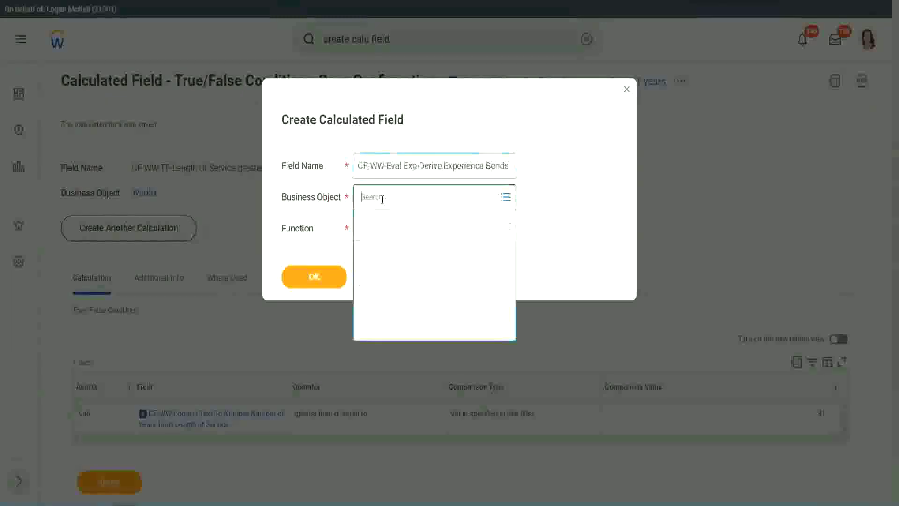
text(worker)
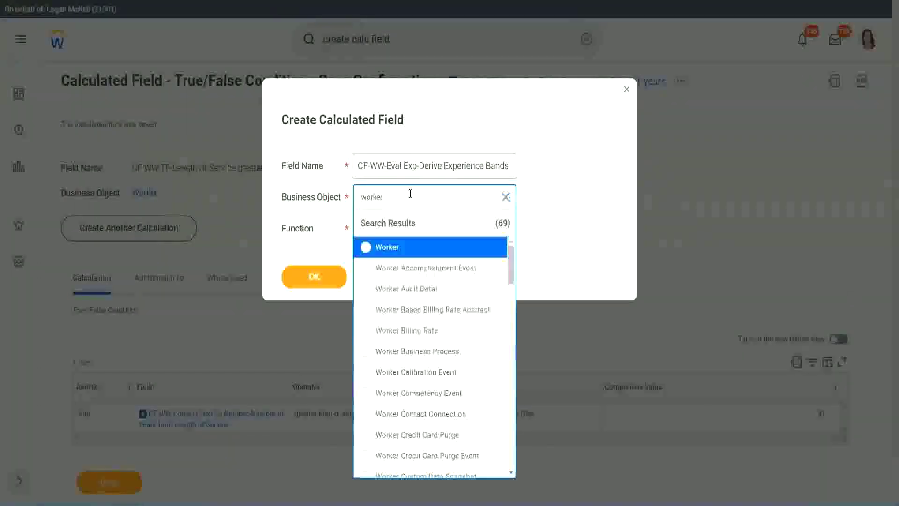
click(402, 247)
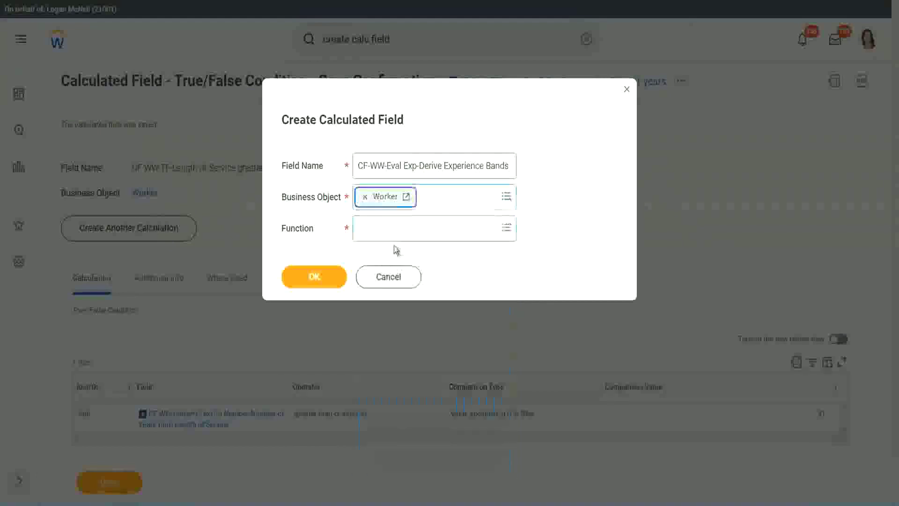
click(385, 232)
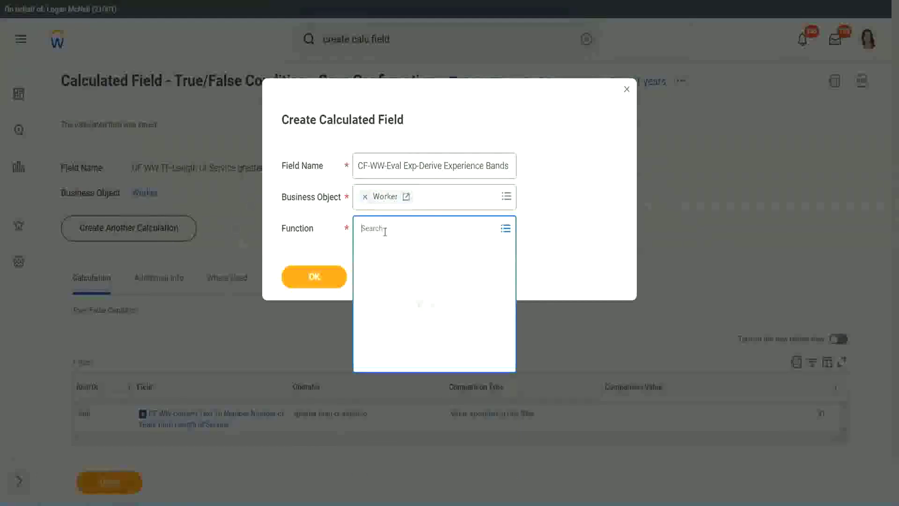
text(eval)
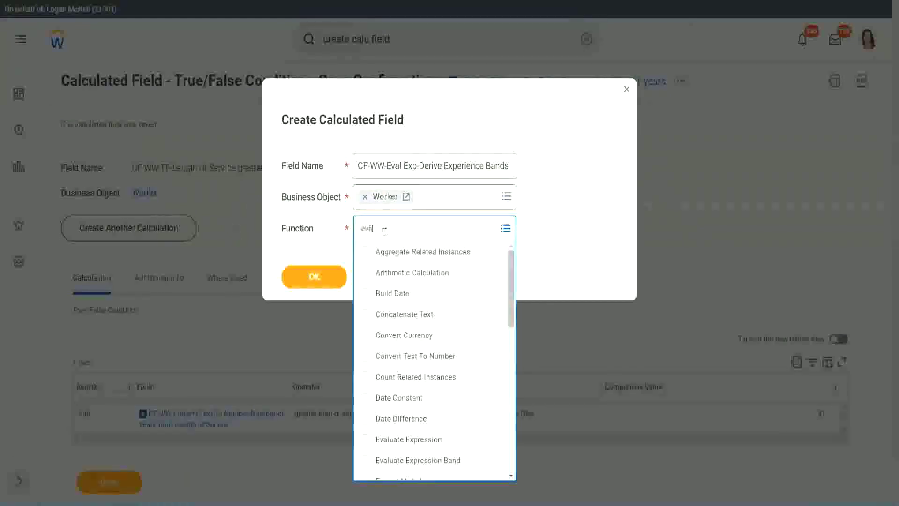
text( exp)
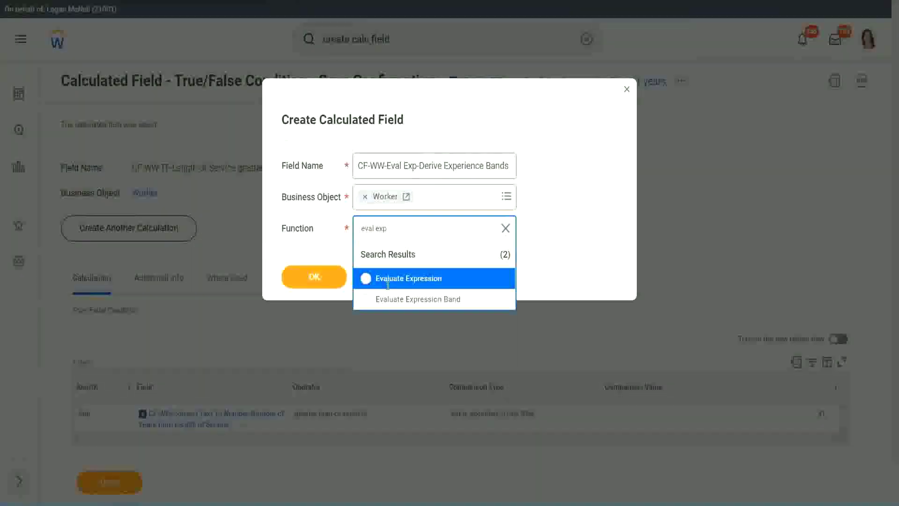
click(403, 282)
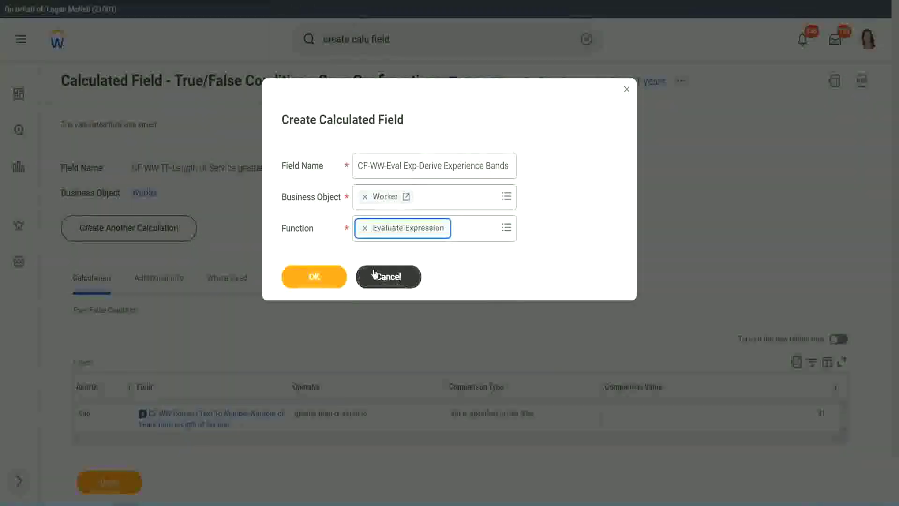
click(330, 283)
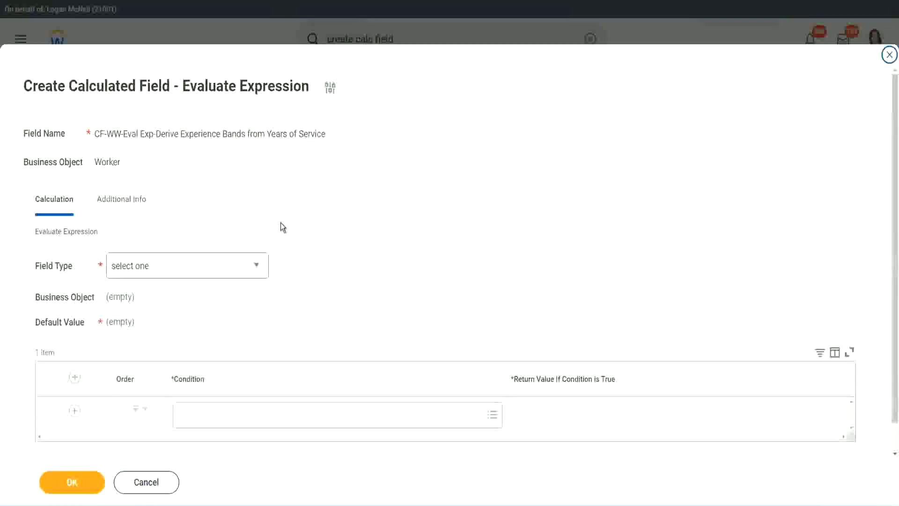
- Check the experience labels in the Notepad++ notes against the available field types, and set the Evaluate Expression field type to Text
scroll(320, 215, down, 1)
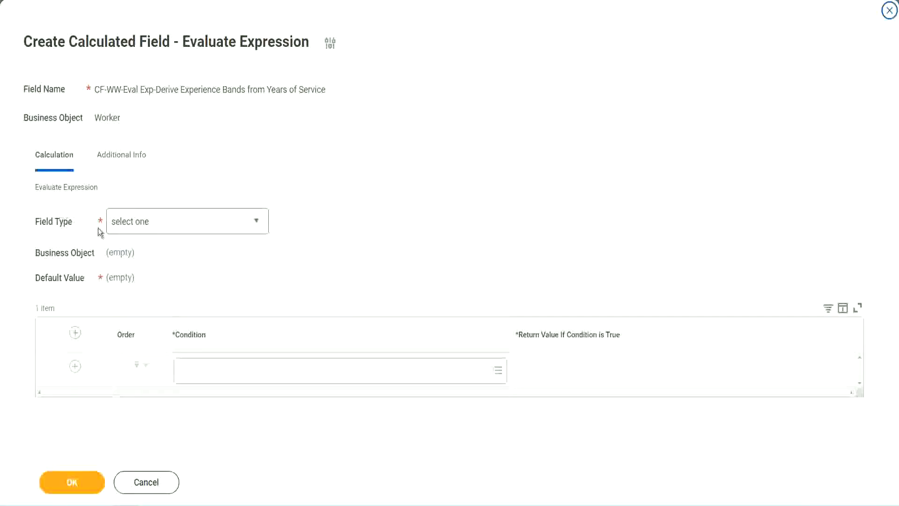
click(200, 219)
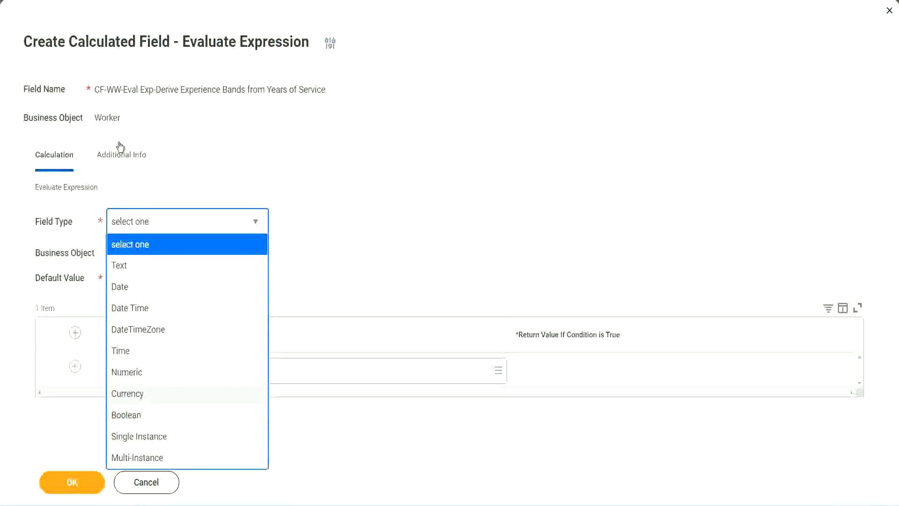
click(205, 127)
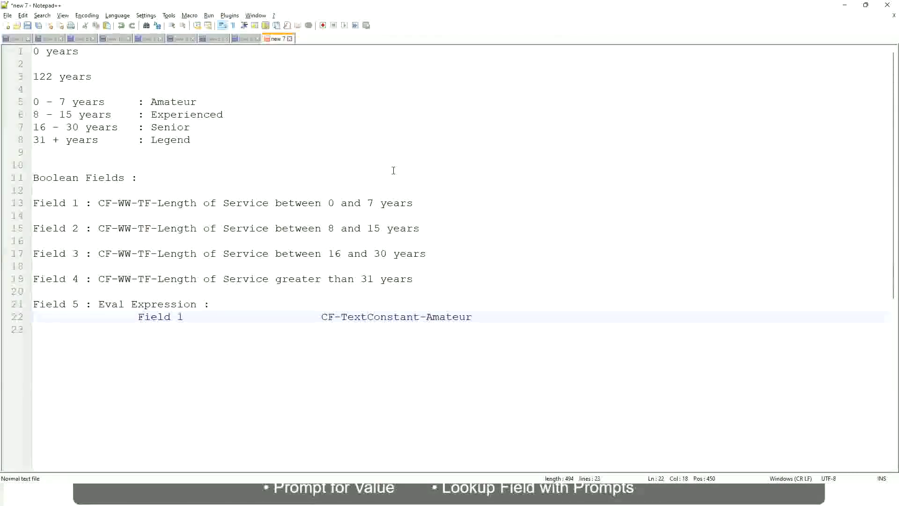
double_click(168, 102)
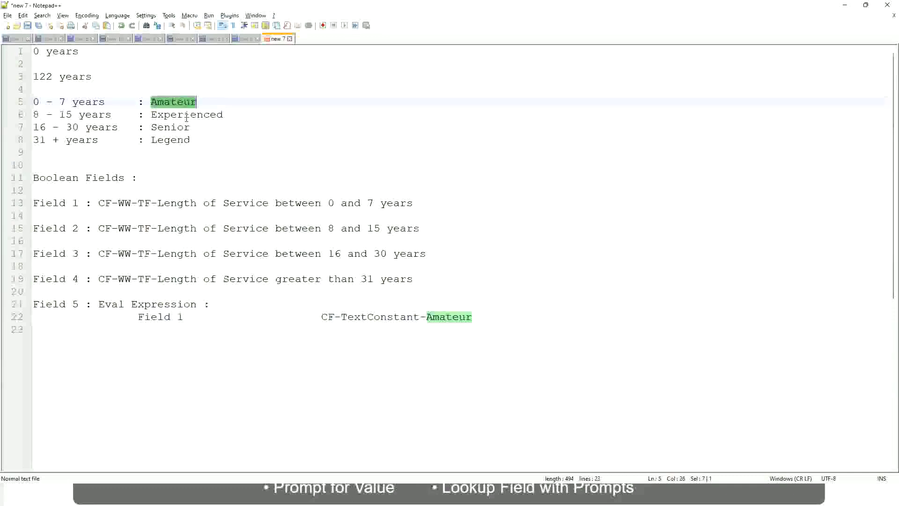
double_click(187, 114)
click(174, 127)
click(176, 139)
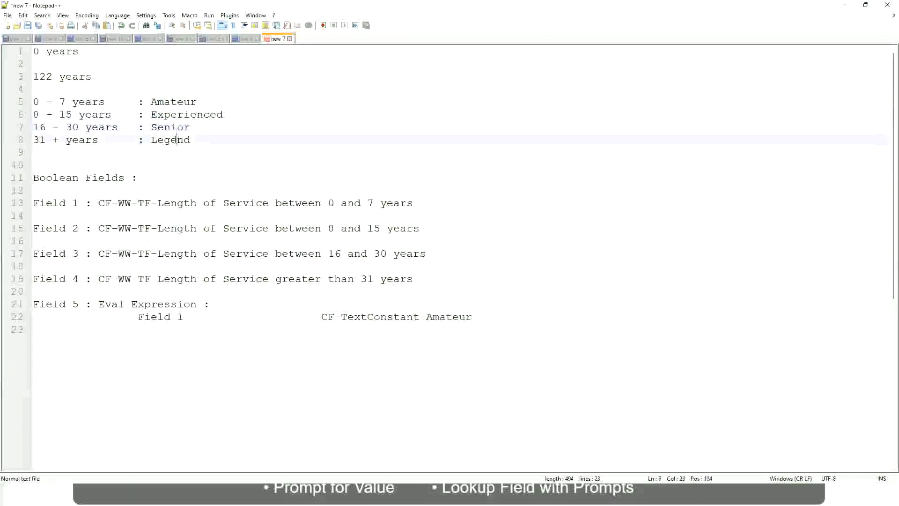
double_click(177, 102)
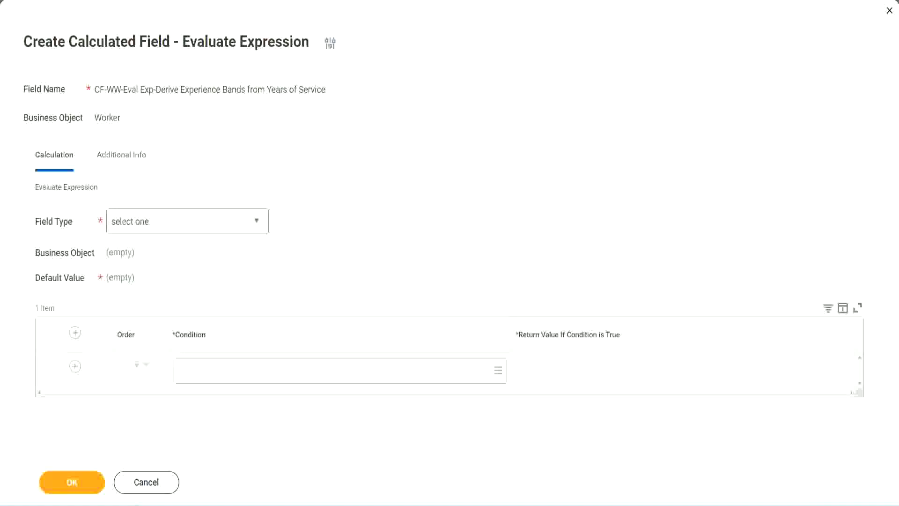
click(156, 227)
click(145, 266)
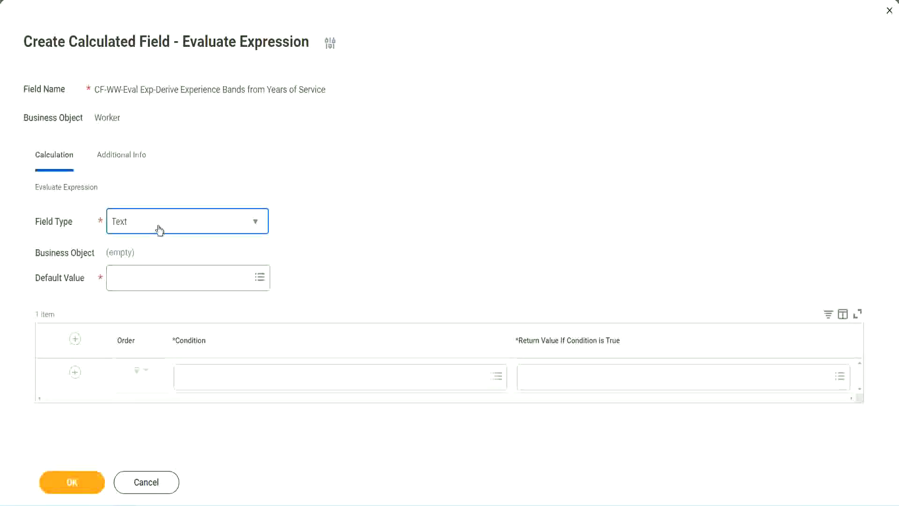
- Set the default value to the "-" field from the global text fields
click(150, 280)
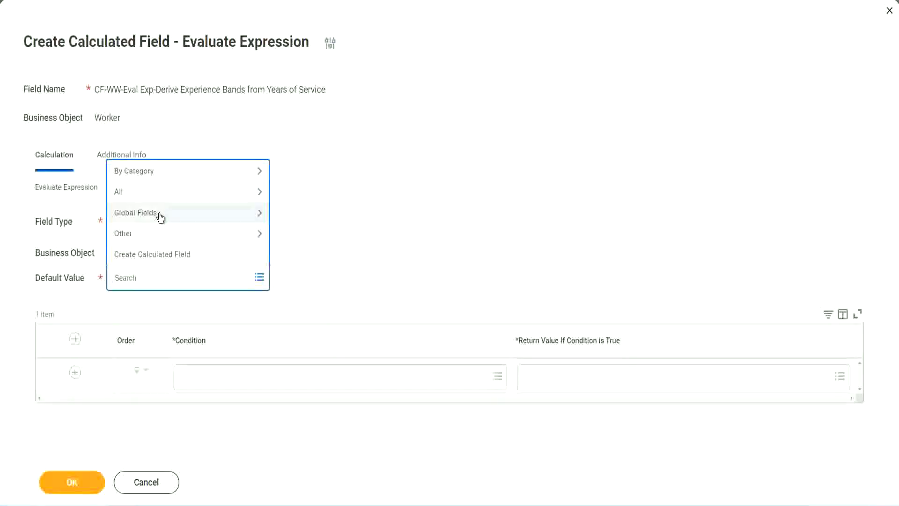
click(159, 215)
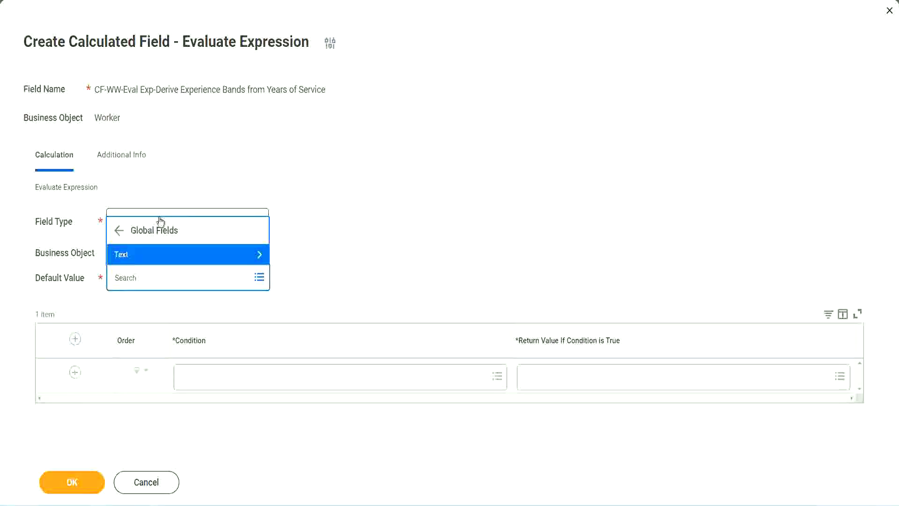
click(165, 253)
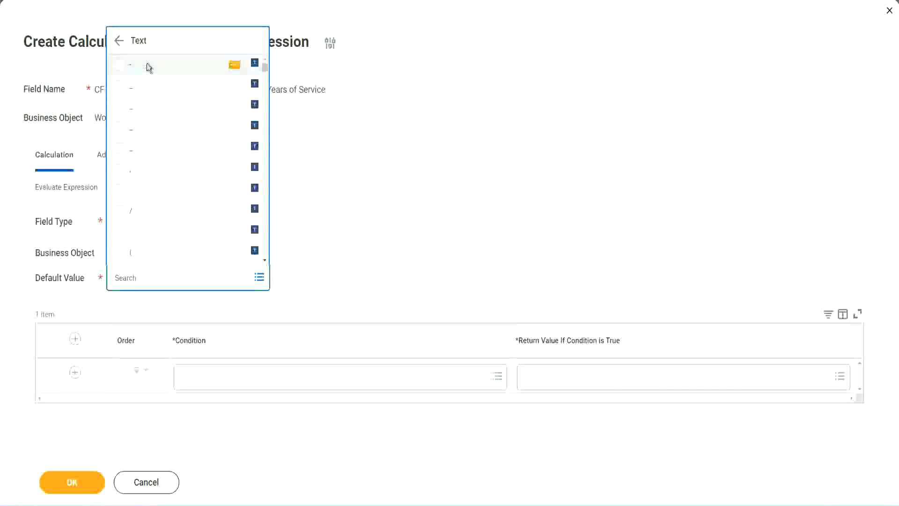
click(145, 66)
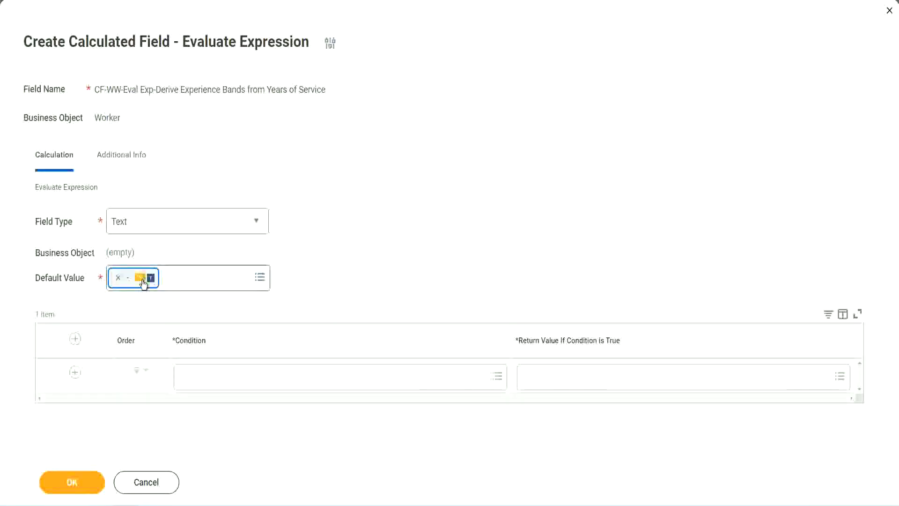
- Examine the report field description of the selected dash field, and clear it from the default value
click(143, 281)
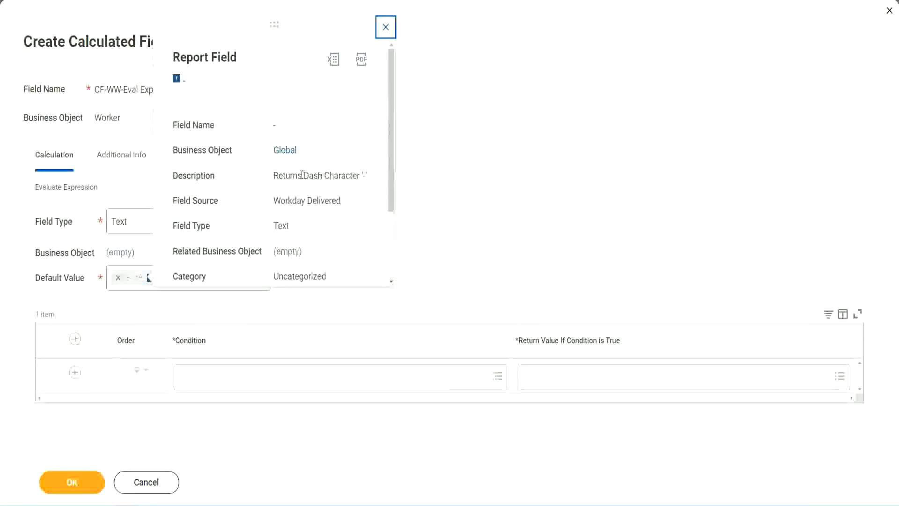
drag(302, 176, 366, 180)
click(366, 180)
click(387, 29)
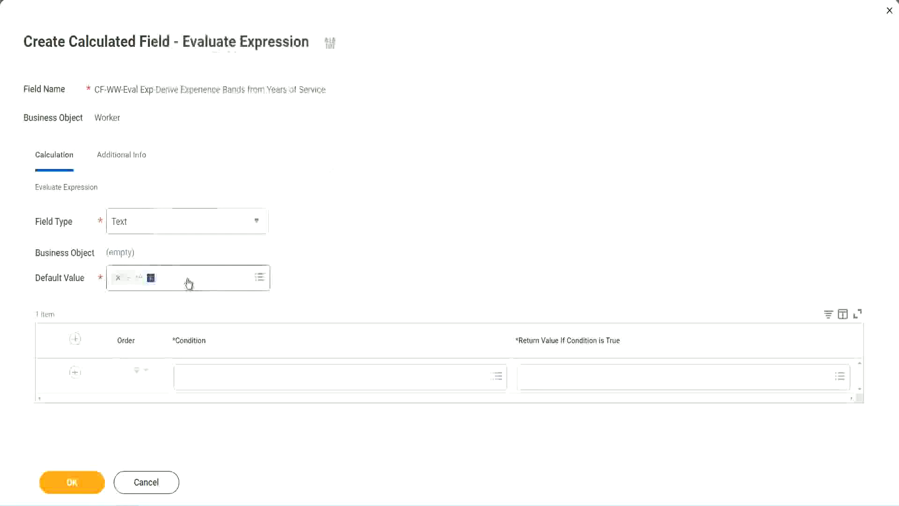
click(118, 278)
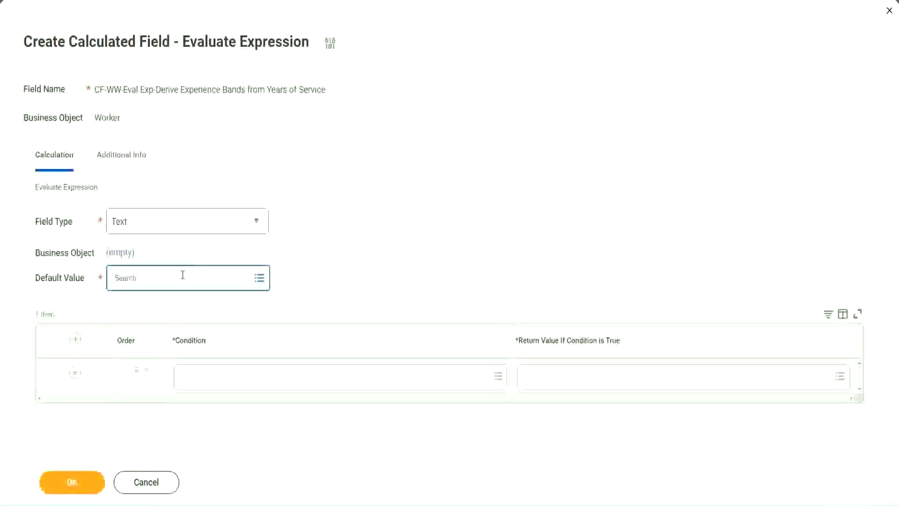
- Inspect the similar text constants among the global text fields and choose the first-listed "-" field as the default value
click(183, 275)
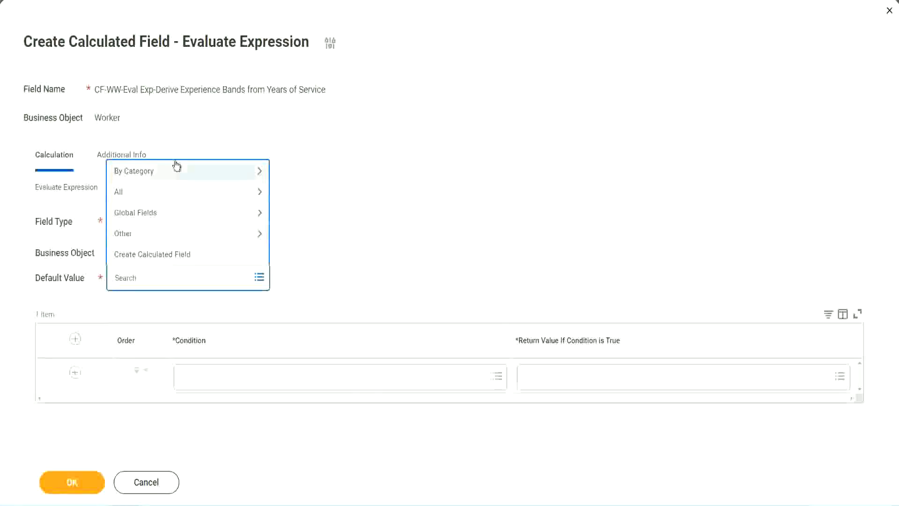
click(168, 216)
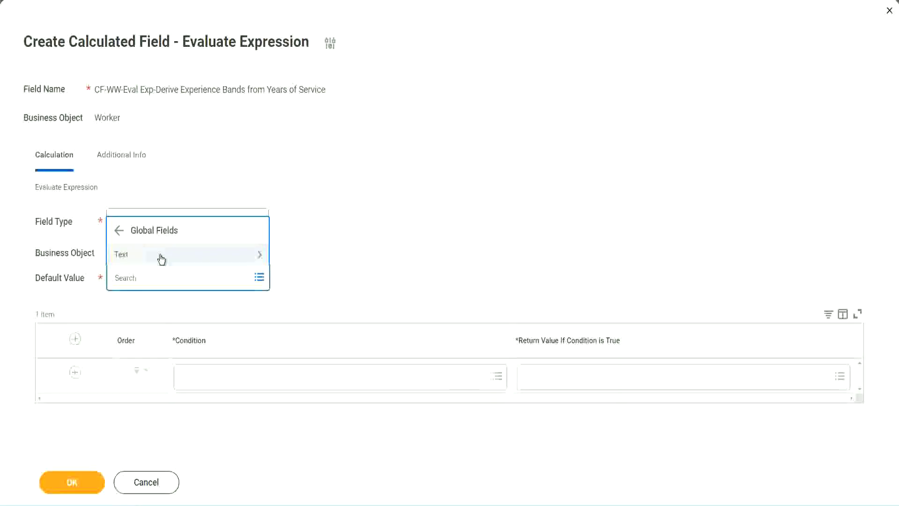
click(161, 259)
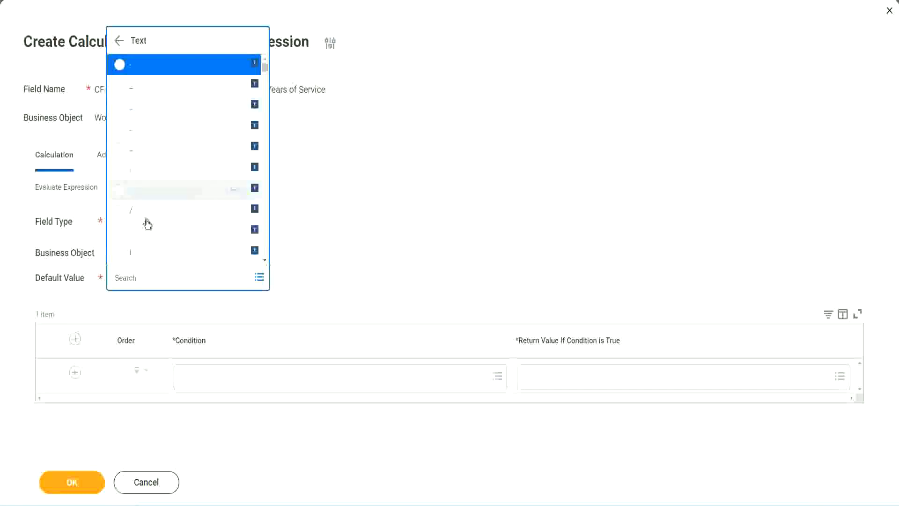
click(234, 130)
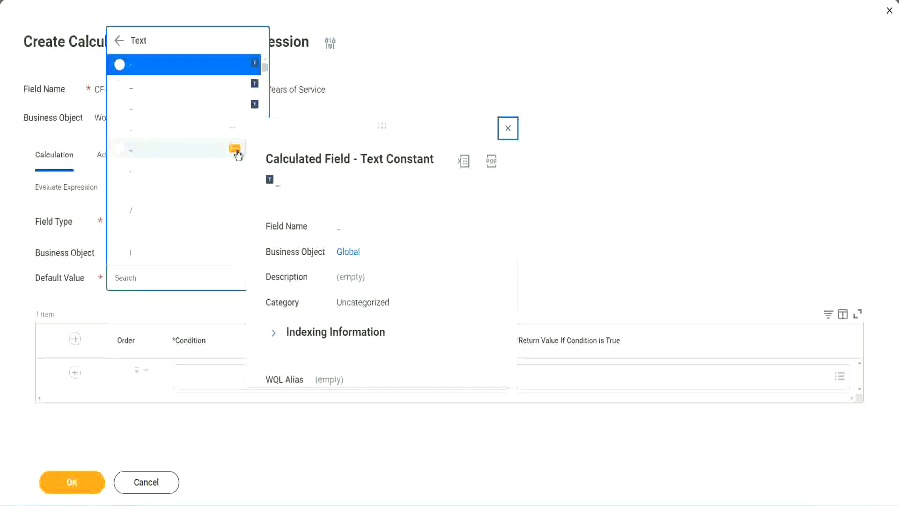
click(236, 149)
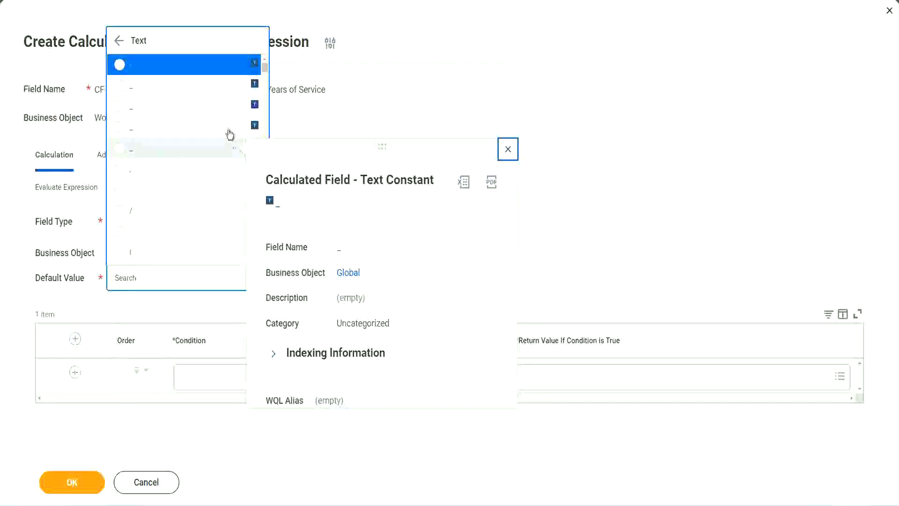
click(235, 109)
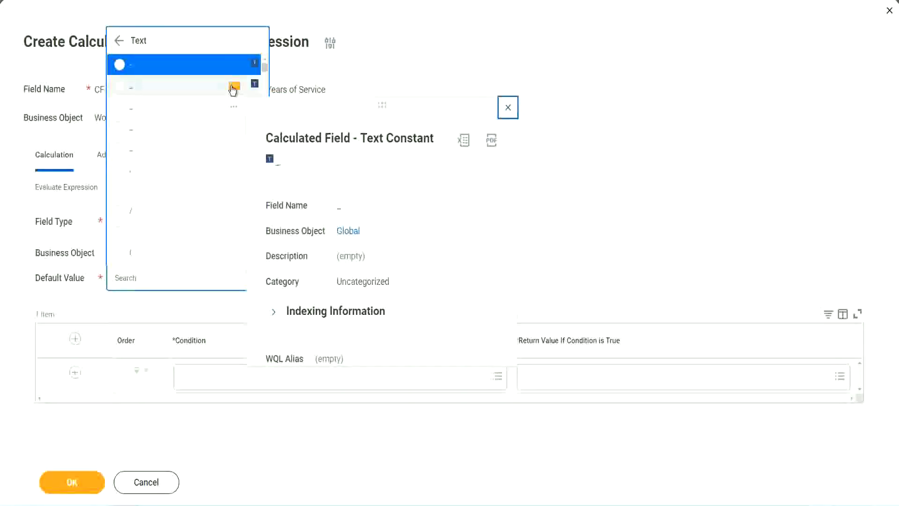
click(234, 87)
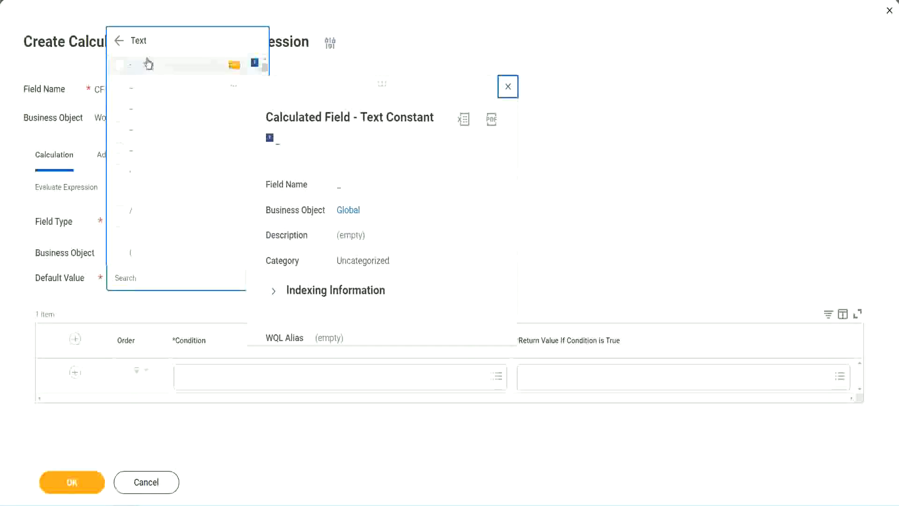
click(119, 68)
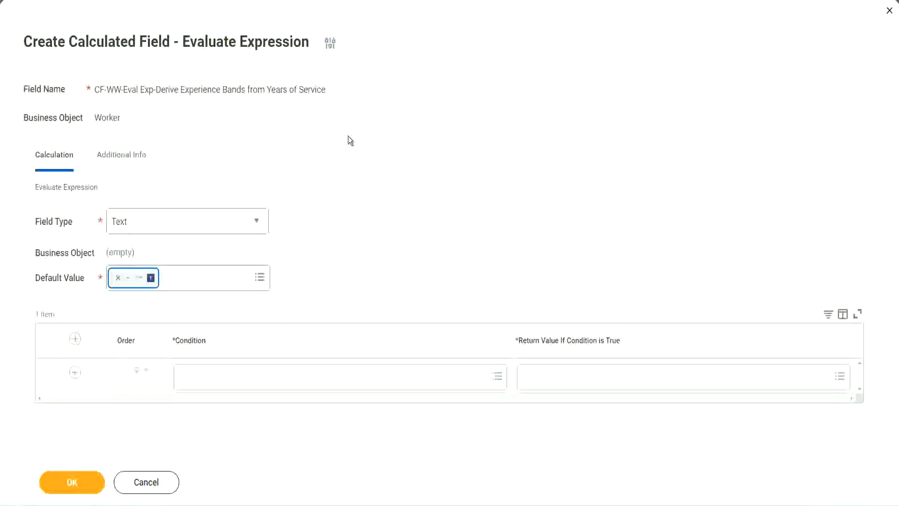